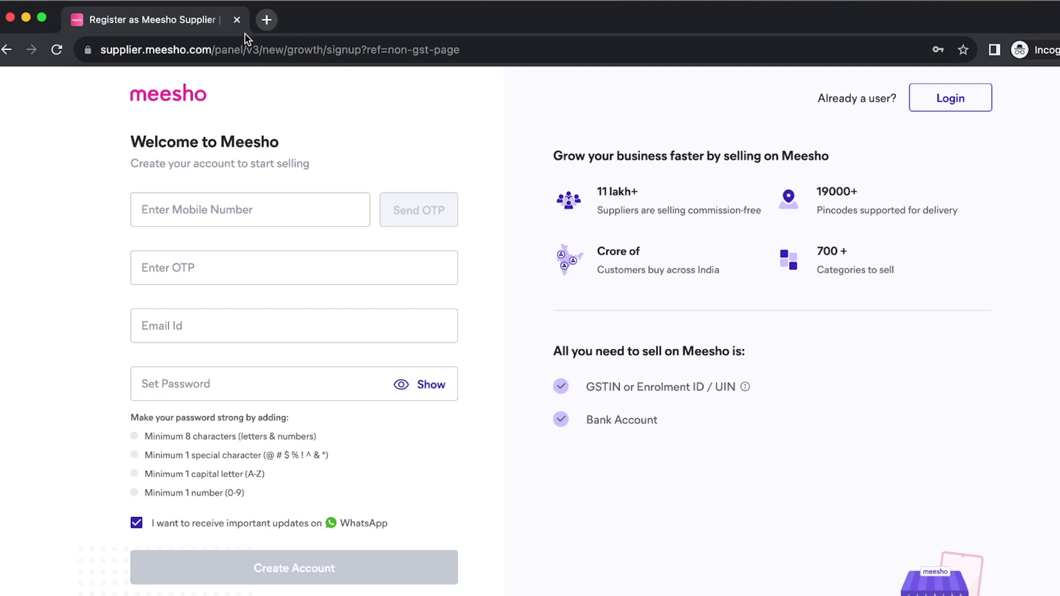
- Return to the no-GST seller page and scroll to its Enrolment ID / UIN guidance
{"action": "left_click", "coordinate": [7, 53]}
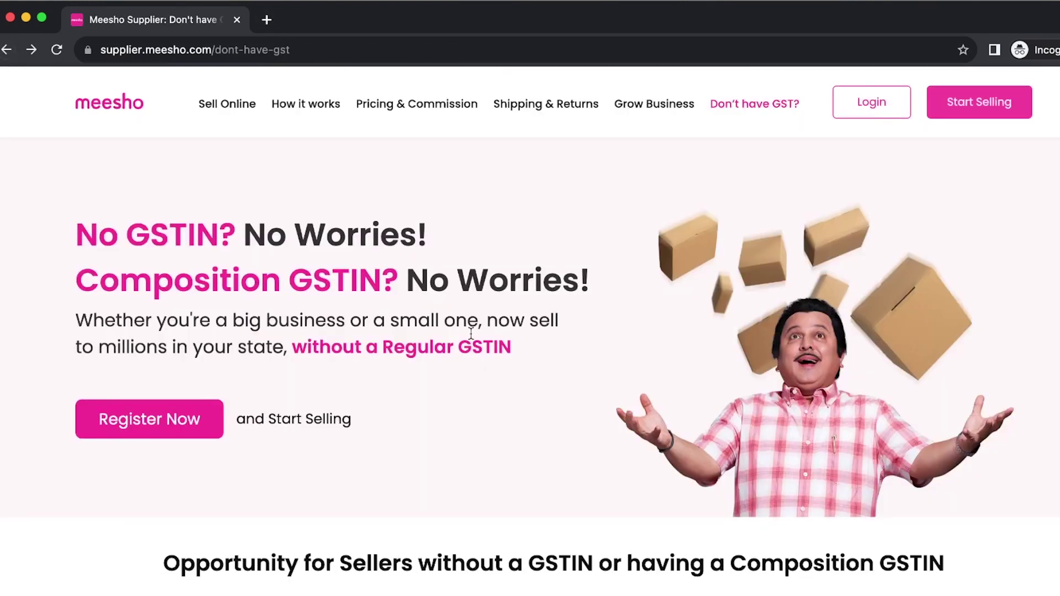
{"action": "scroll", "coordinate": [360, 415], "scroll_direction": "down", "scroll_amount": 1}
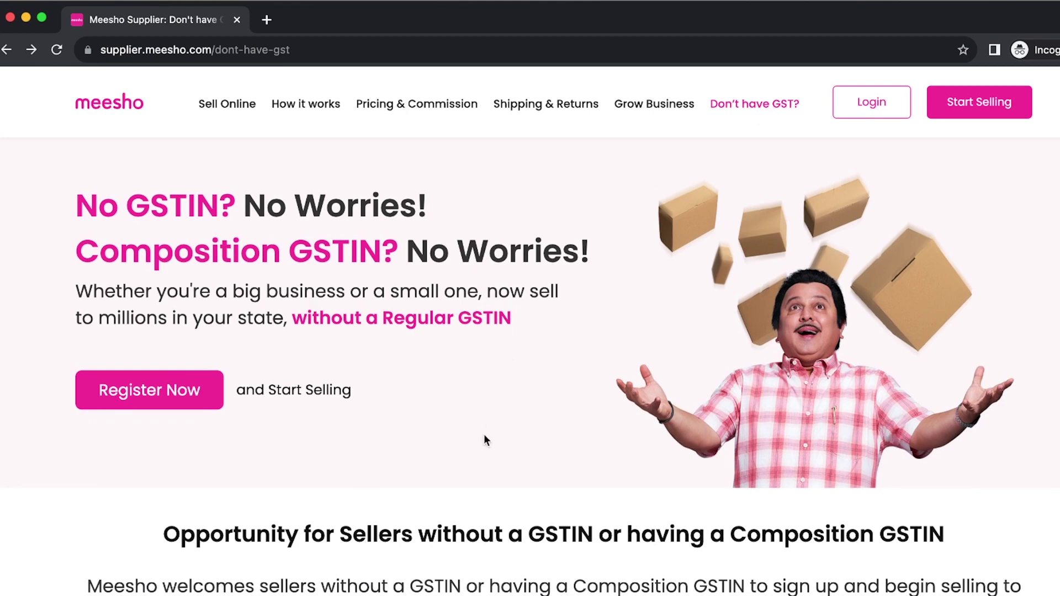
{"action": "scroll", "coordinate": [485, 439], "scroll_direction": "down", "scroll_amount": 8}
{"action": "scroll", "coordinate": [484, 439], "scroll_direction": "down", "scroll_amount": 15}
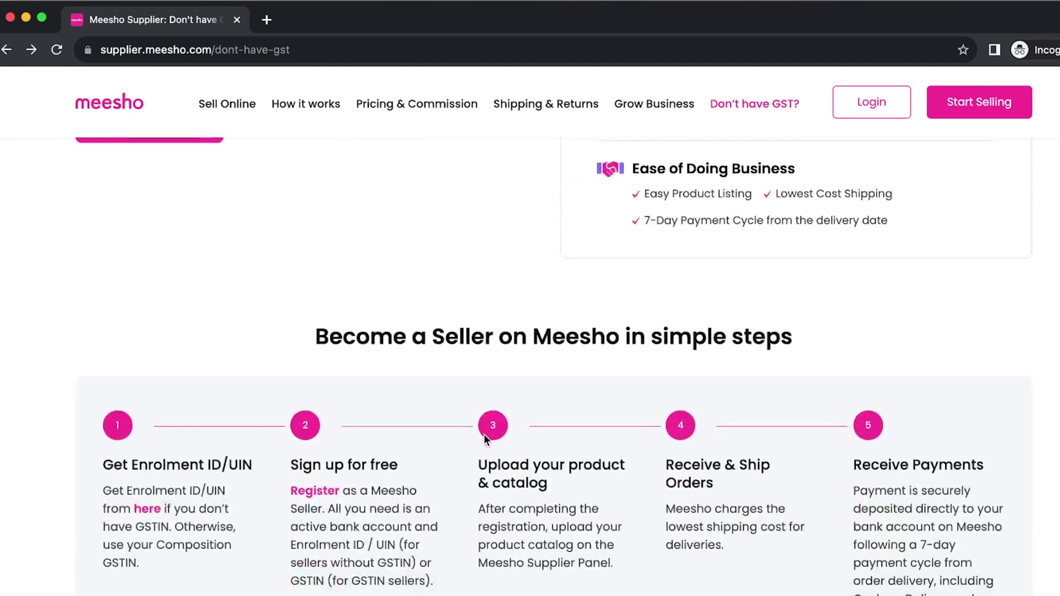
{"action": "scroll", "coordinate": [486, 440], "scroll_direction": "down", "scroll_amount": 17}
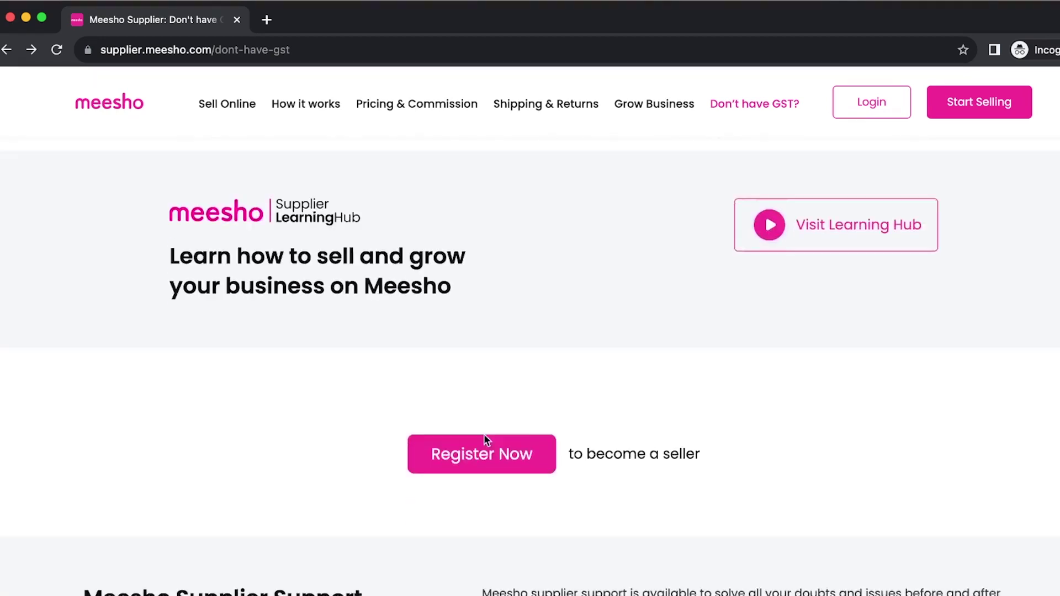
{"action": "scroll", "coordinate": [484, 435], "scroll_direction": "up", "scroll_amount": 7}
{"action": "scroll", "coordinate": [483, 434], "scroll_direction": "down", "scroll_amount": 9}
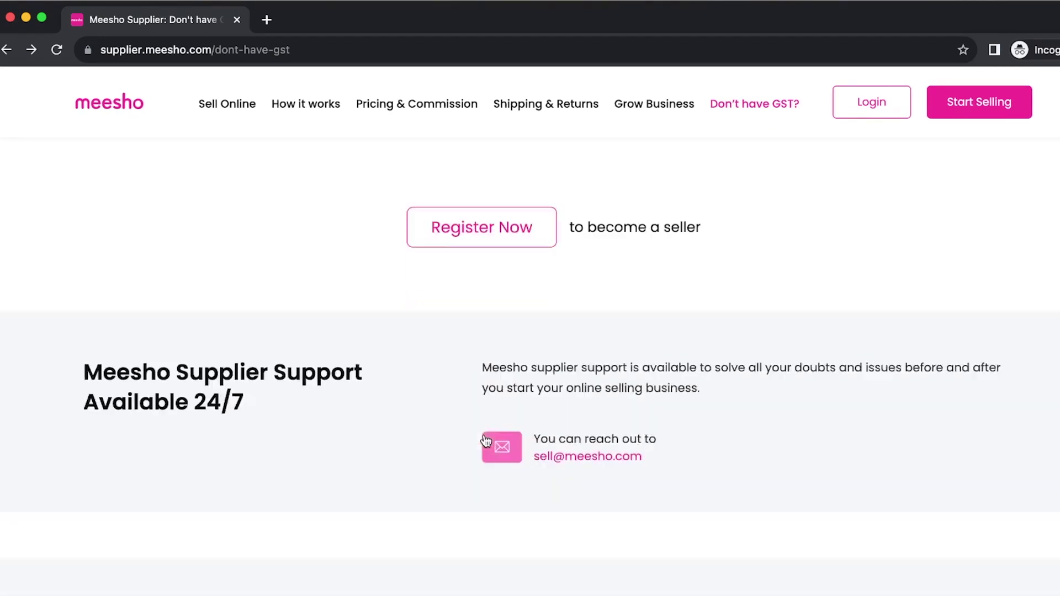
{"action": "scroll", "coordinate": [483, 434], "scroll_direction": "up", "scroll_amount": 20}
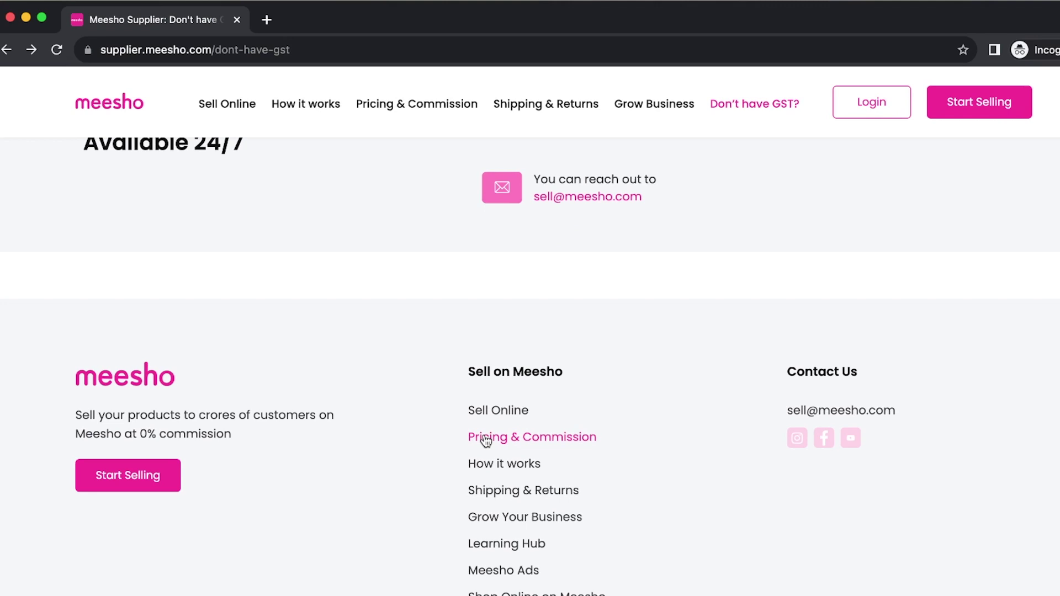
{"action": "scroll", "coordinate": [485, 437], "scroll_direction": "down", "scroll_amount": 7}
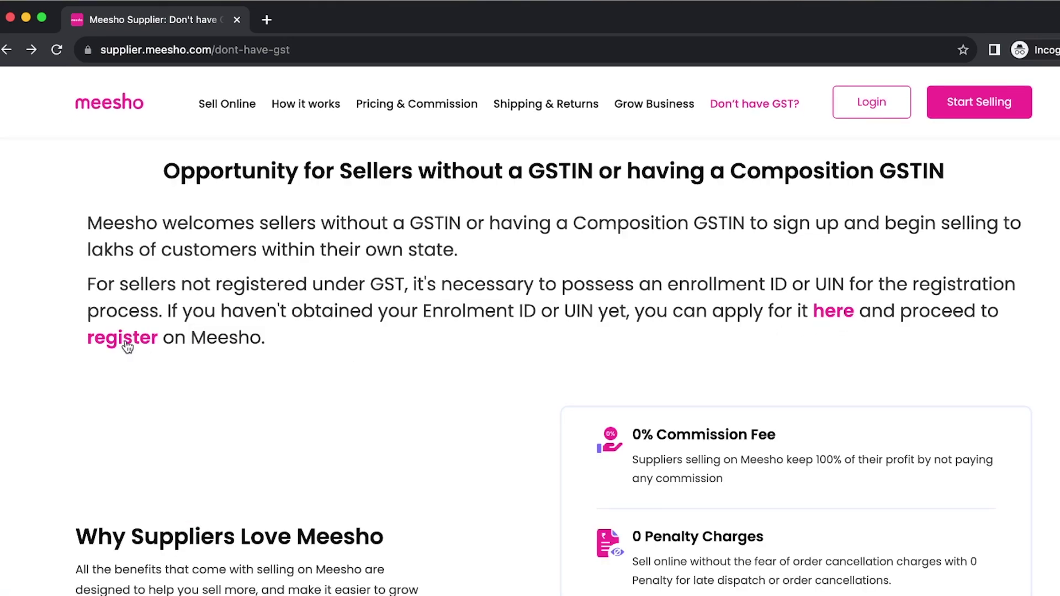
- Open the GST Portal enrolment form for suppliers to e-commerce operators
{"action": "left_click", "coordinate": [834, 313]}
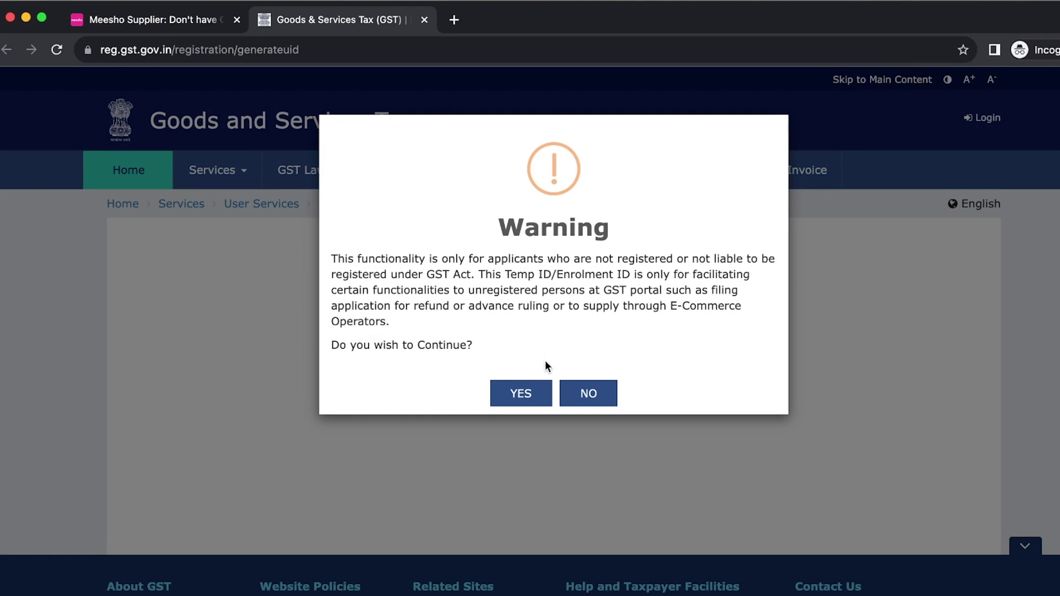
{"action": "left_click", "coordinate": [521, 395]}
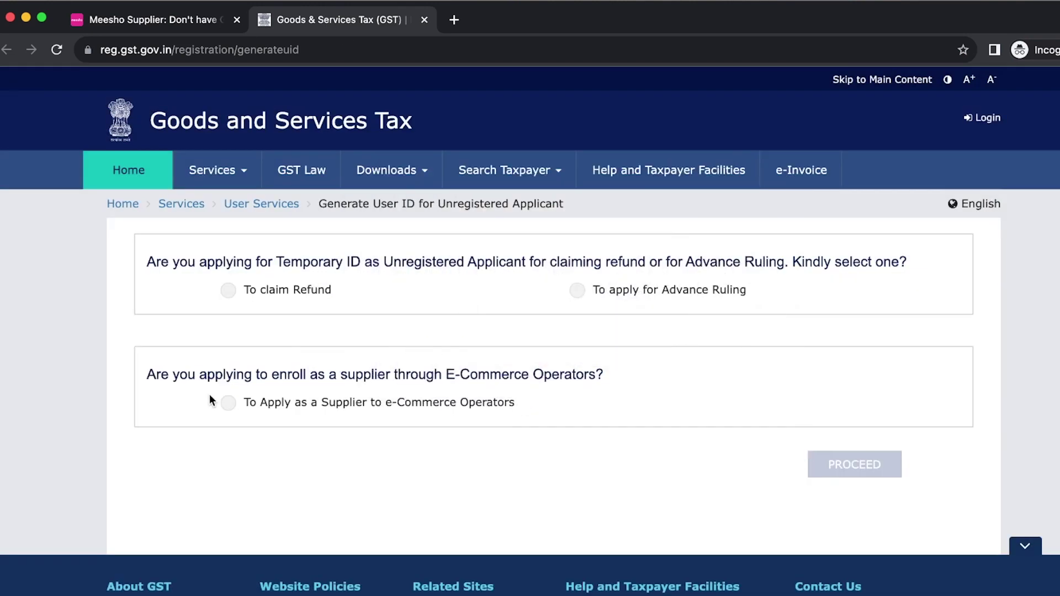
{"action": "left_click", "coordinate": [229, 408]}
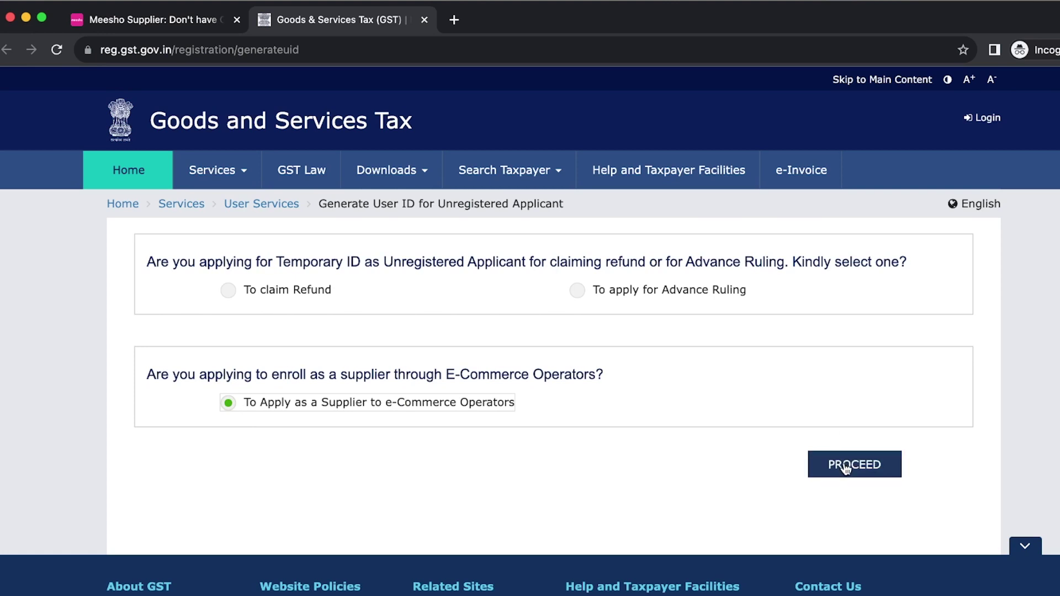
{"action": "left_click", "coordinate": [845, 465]}
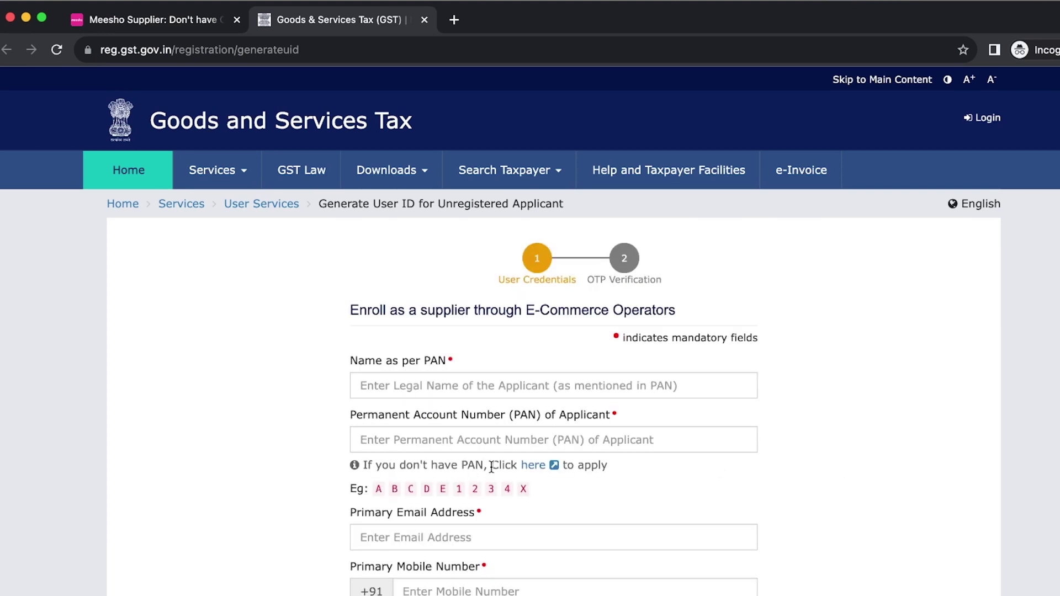
- Review the enrolment form, then go back to the Meesho tab
{"action": "scroll", "coordinate": [491, 466], "scroll_direction": "down", "scroll_amount": 3}
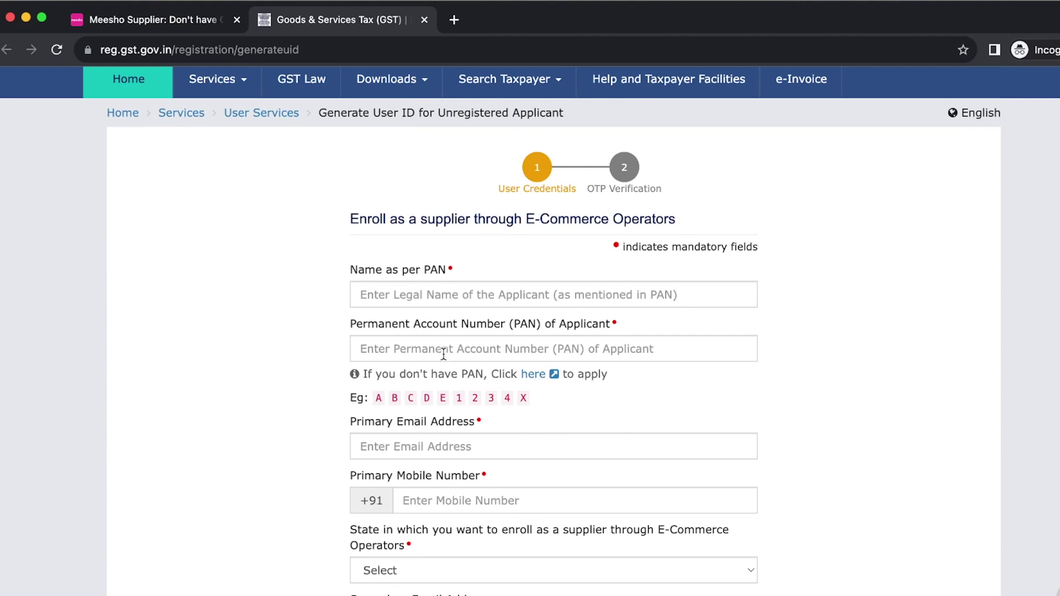
{"action": "scroll", "coordinate": [443, 354], "scroll_direction": "down", "scroll_amount": 3}
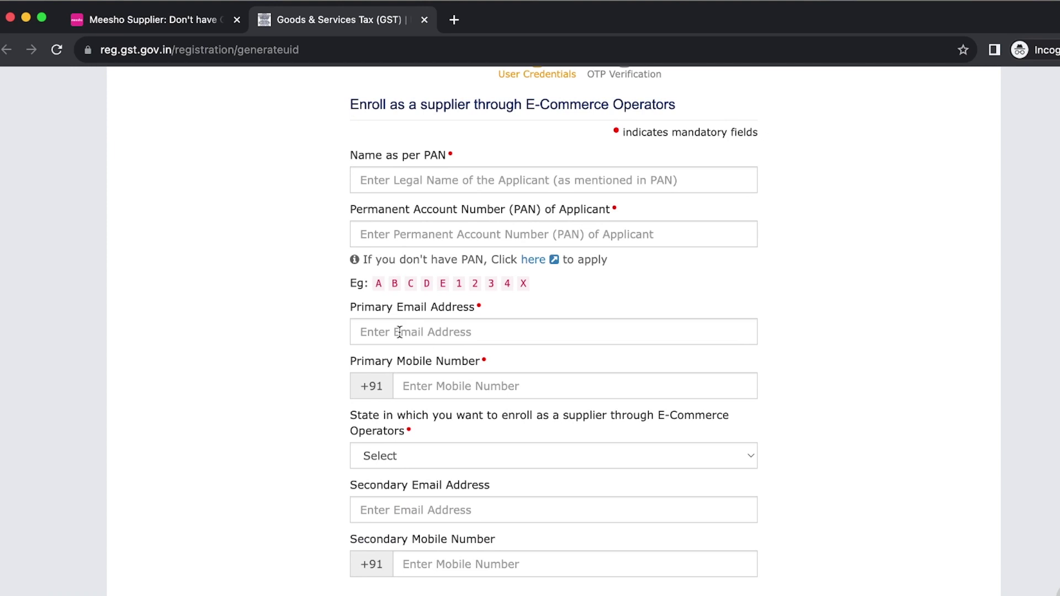
{"action": "scroll", "coordinate": [399, 332], "scroll_direction": "down", "scroll_amount": 3}
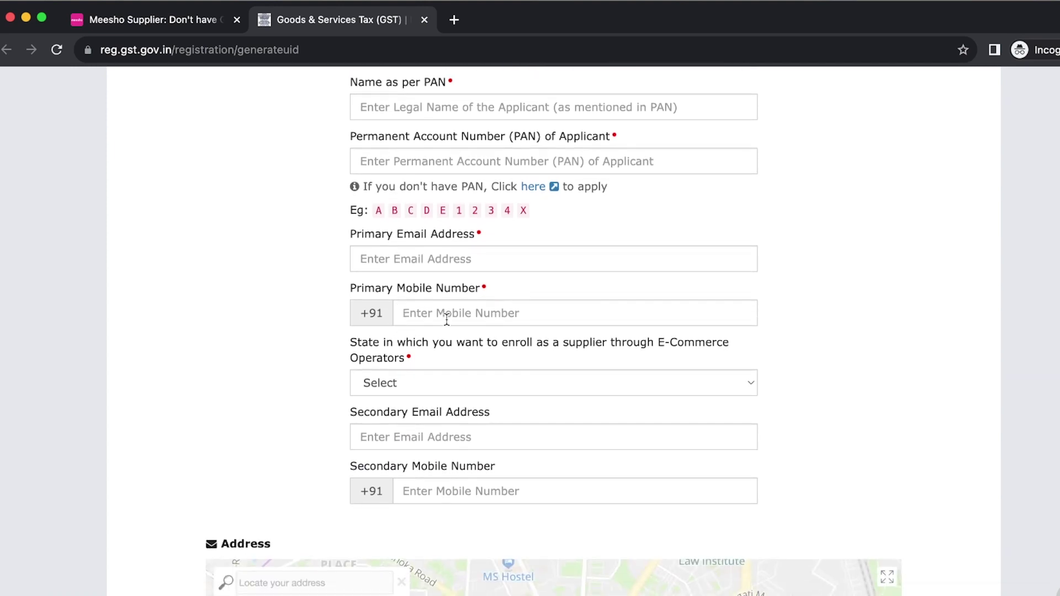
{"action": "scroll", "coordinate": [390, 383], "scroll_direction": "down", "scroll_amount": 4}
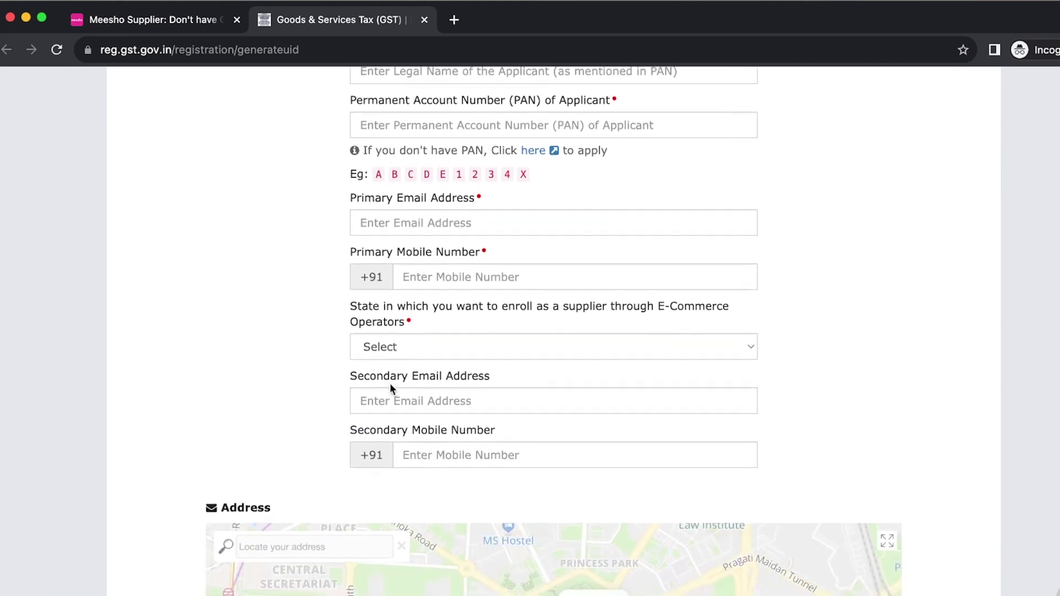
{"action": "scroll", "coordinate": [434, 379], "scroll_direction": "down", "scroll_amount": 20}
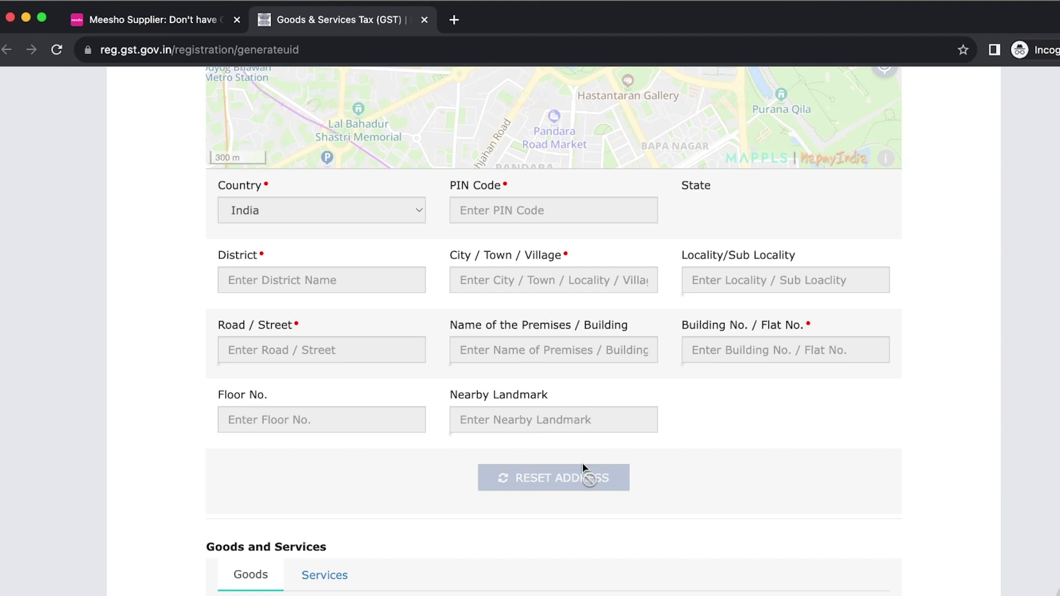
{"action": "scroll", "coordinate": [583, 467], "scroll_direction": "down", "scroll_amount": 14}
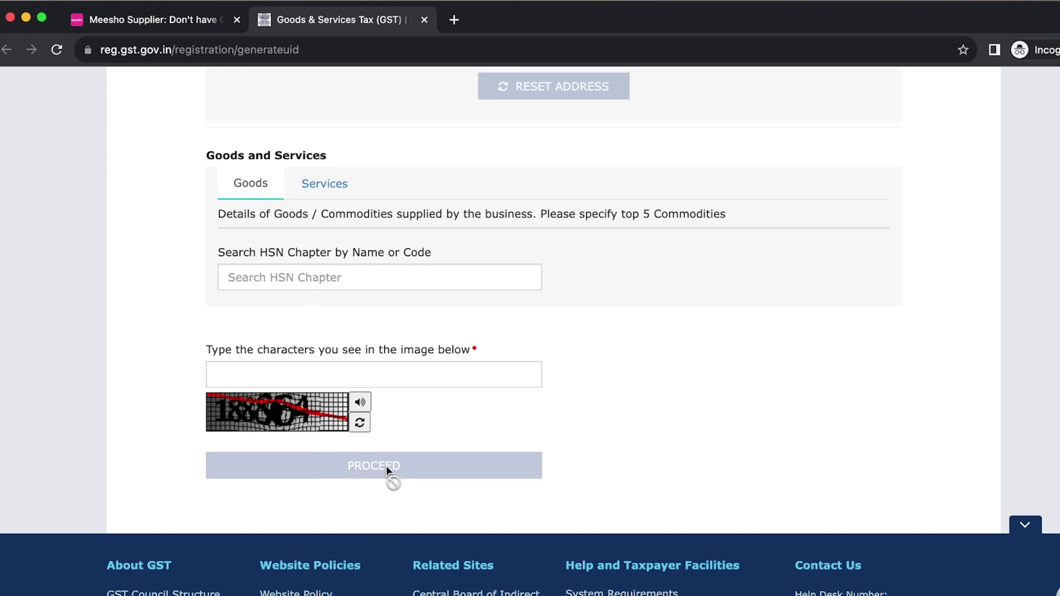
{"action": "scroll", "coordinate": [386, 465], "scroll_direction": "up", "scroll_amount": 8}
{"action": "scroll", "coordinate": [386, 466], "scroll_direction": "up", "scroll_amount": 16}
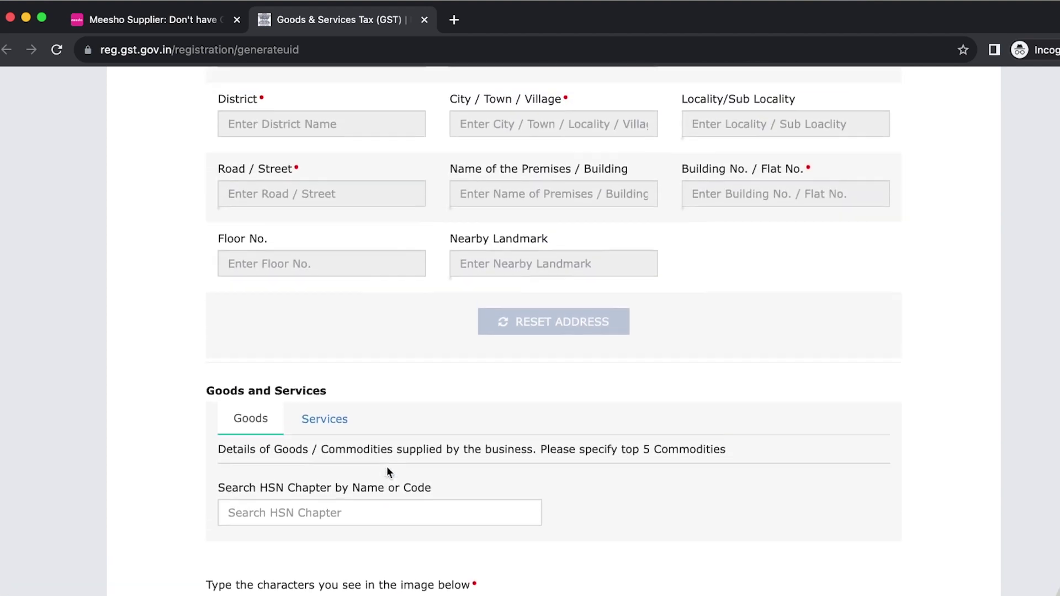
{"action": "scroll", "coordinate": [386, 466], "scroll_direction": "up", "scroll_amount": 20}
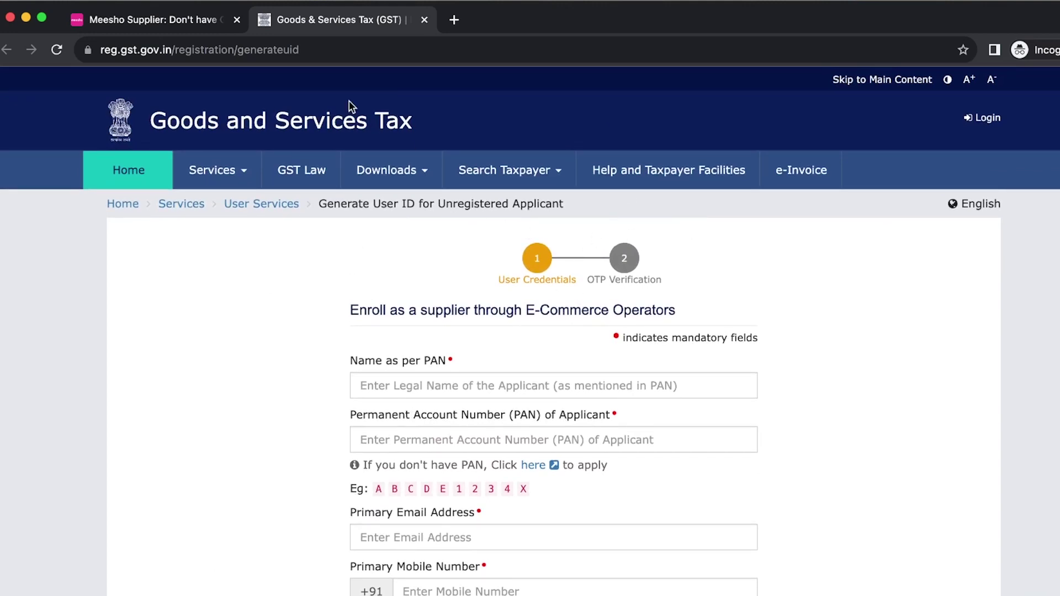
{"action": "left_click", "coordinate": [162, 20]}
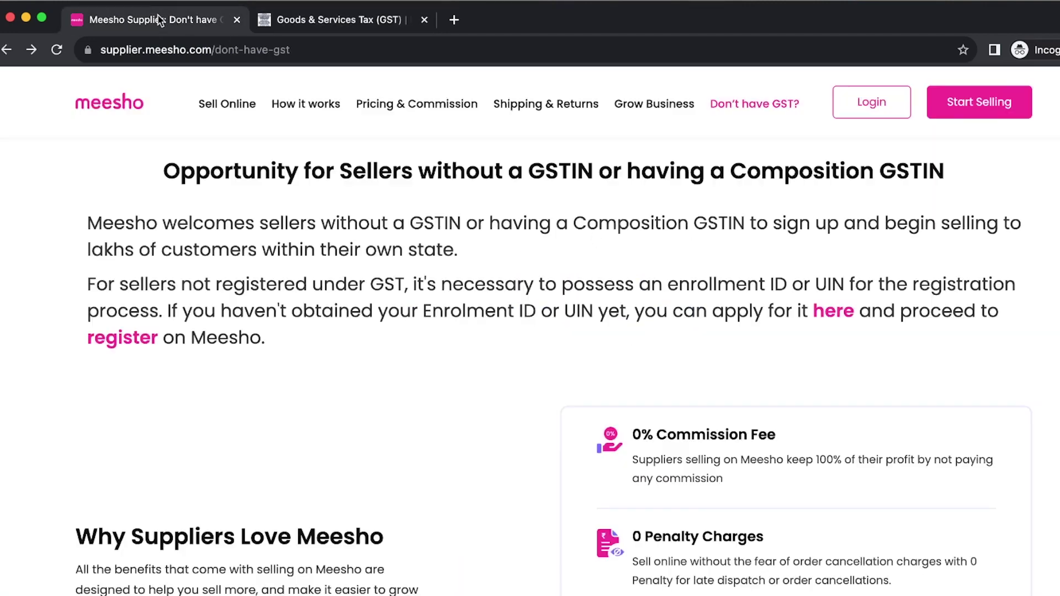
- Close the GST page, open the signup form and send an OTP to the autofilled mobile number
{"action": "left_click", "coordinate": [424, 20]}
{"action": "scroll", "coordinate": [512, 445], "scroll_direction": "up", "scroll_amount": 7}
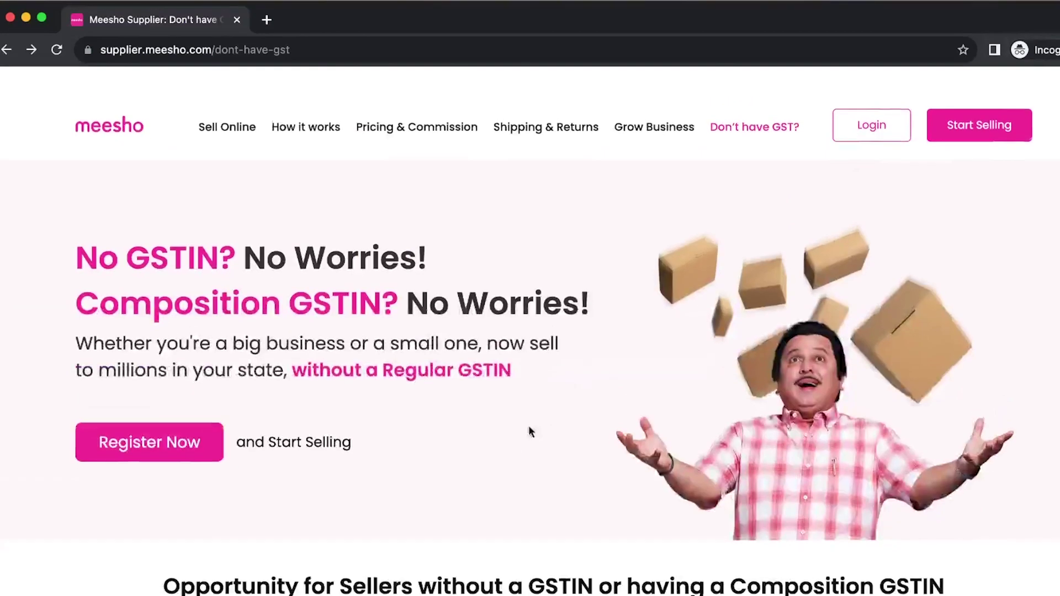
{"action": "left_click", "coordinate": [975, 107]}
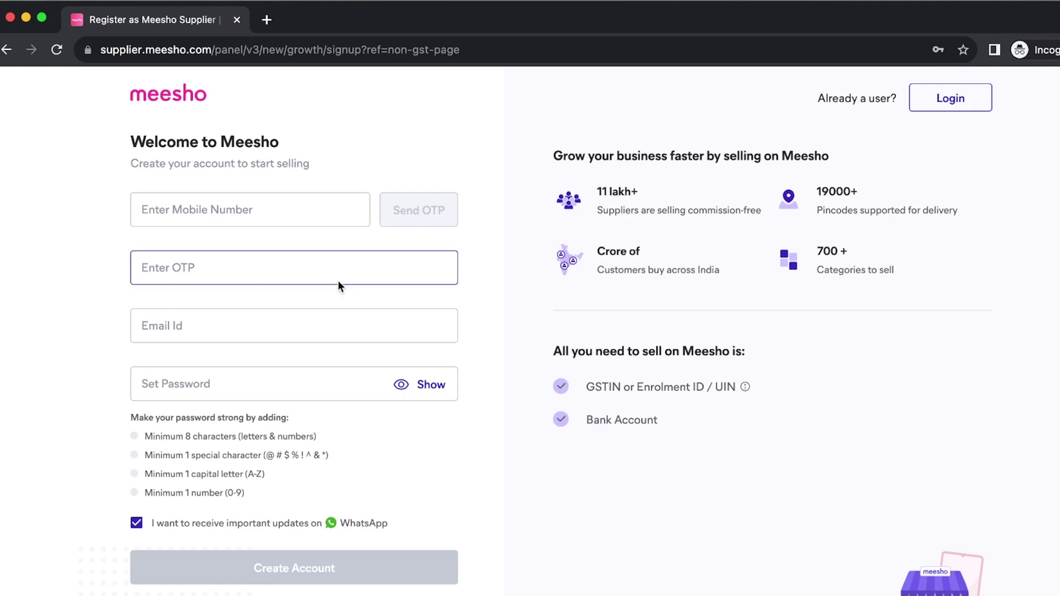
{"action": "left_click", "coordinate": [222, 213]}
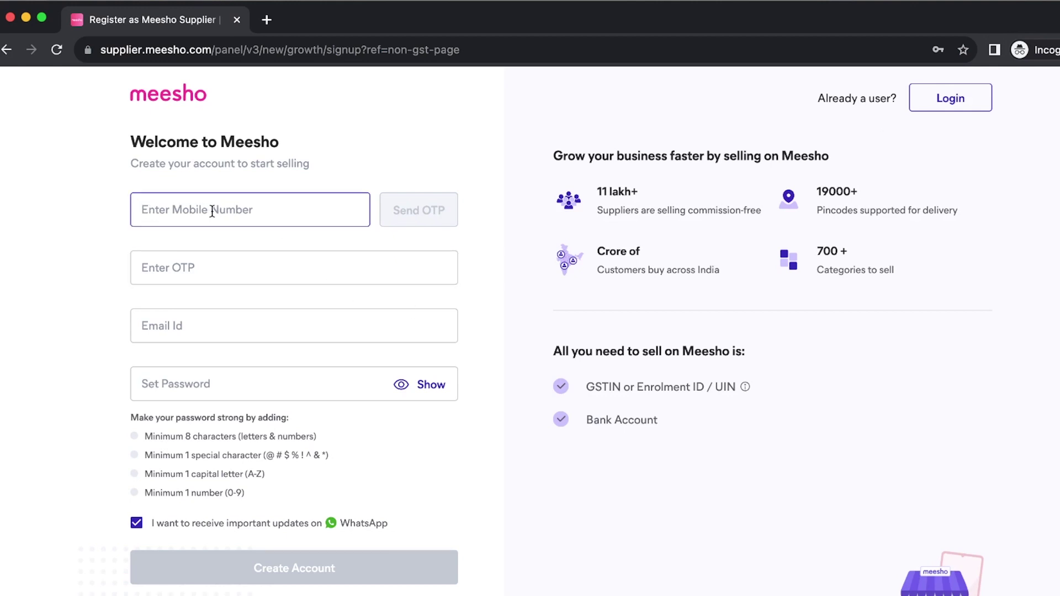
{"action": "left_click", "coordinate": [218, 215]}
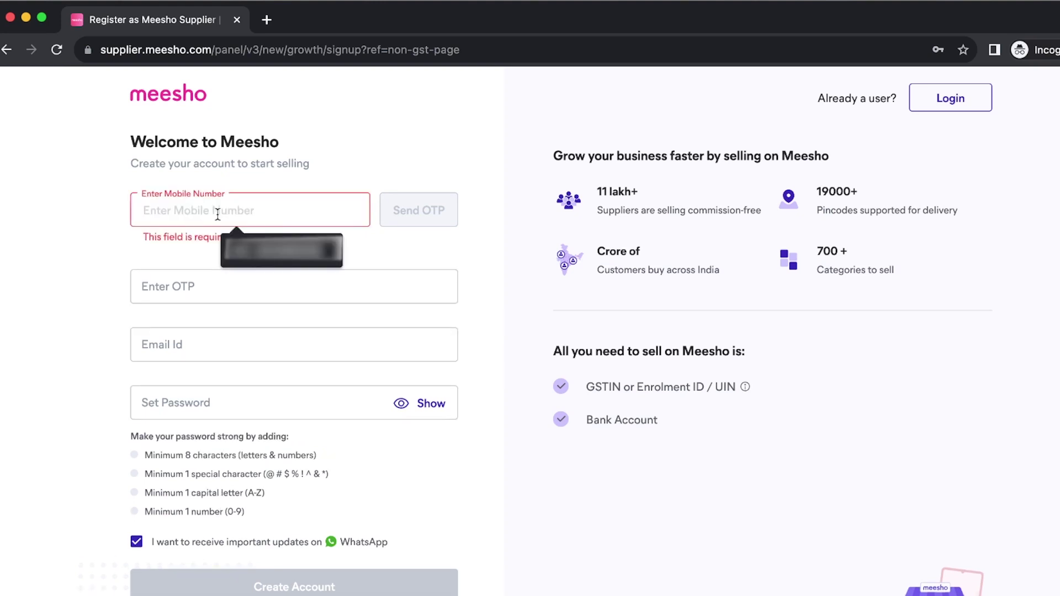
{"action": "left_click", "coordinate": [281, 251]}
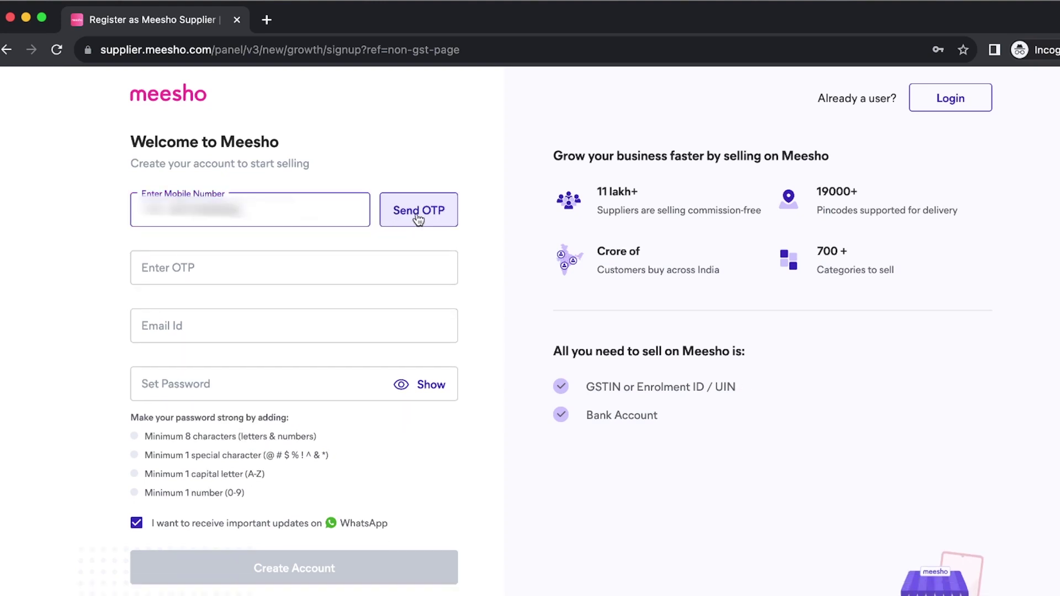
{"action": "left_click", "coordinate": [412, 217]}
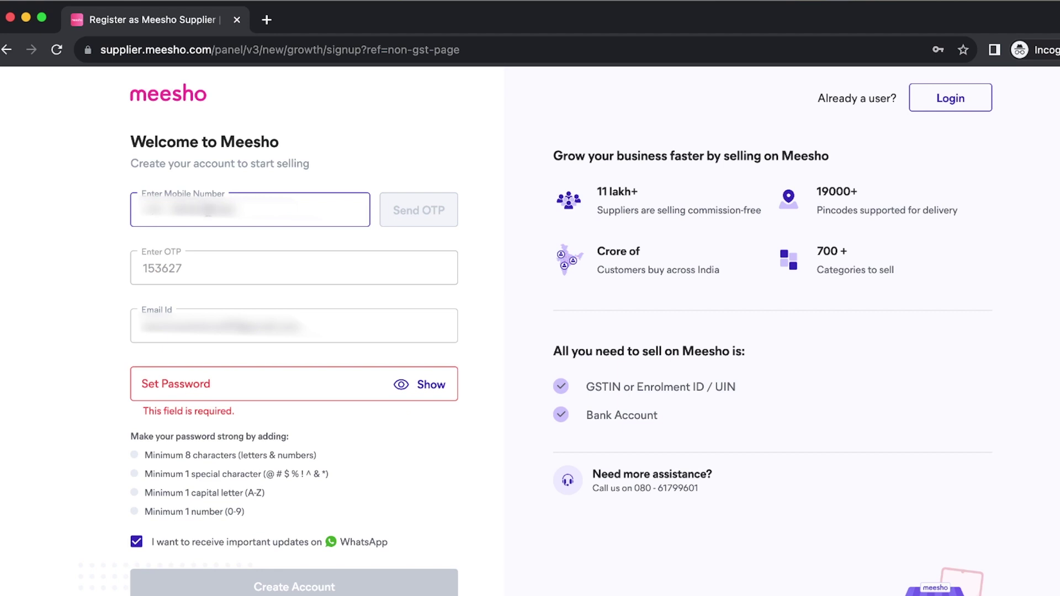
- Enter the OTP, email and a pasted password, keeping WhatsApp updates on
{"action": "left_click", "coordinate": [149, 270]}
{"action": "left_click", "coordinate": [276, 327]}
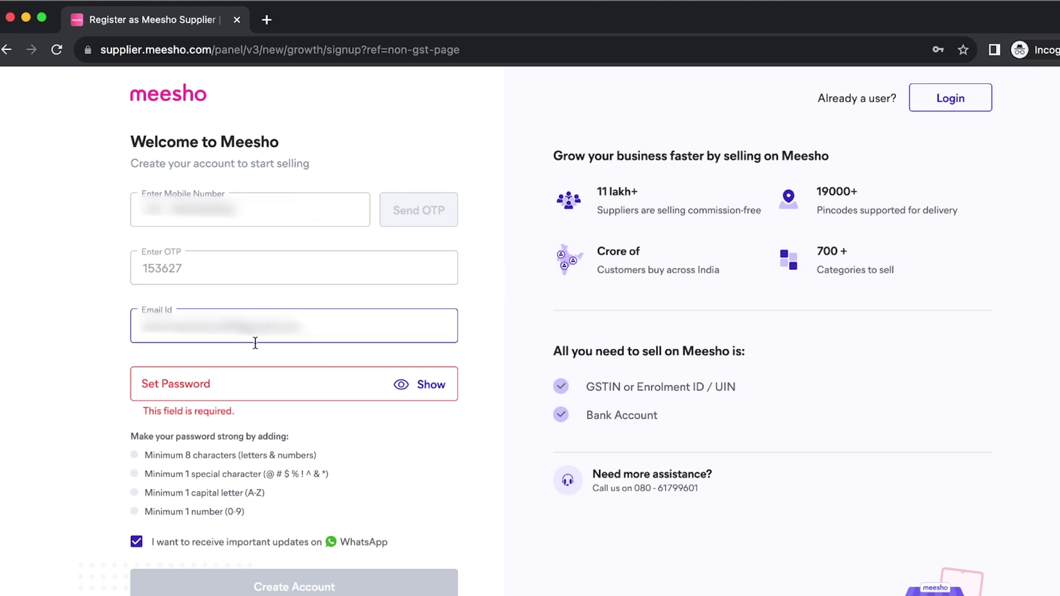
{"action": "left_click", "coordinate": [199, 386]}
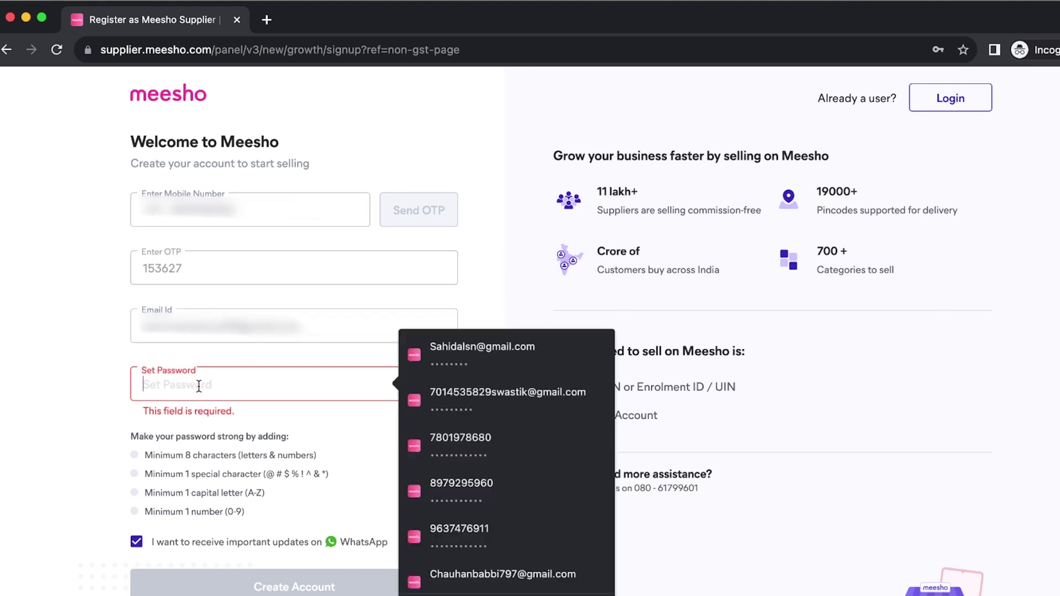
{"action": "key", "text": "super+v"}
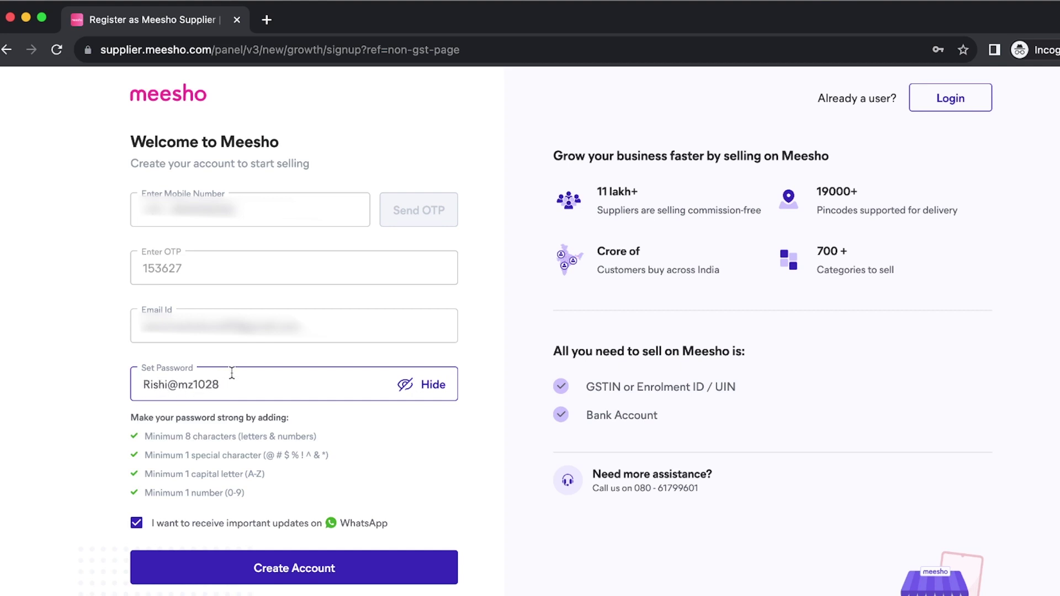
{"action": "left_click", "coordinate": [134, 533]}
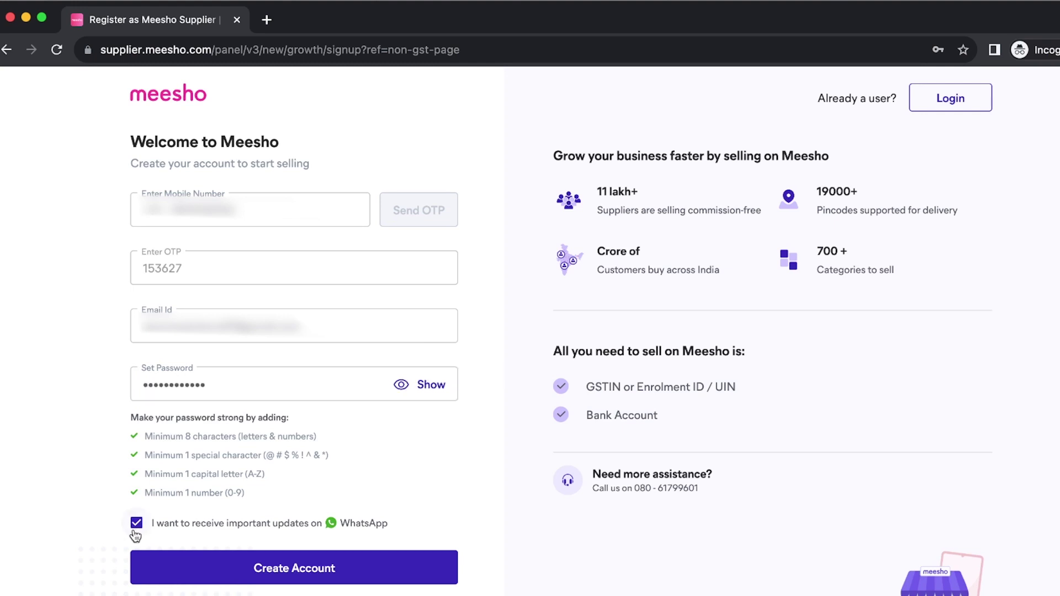
{"action": "left_click", "coordinate": [136, 524]}
{"action": "left_click", "coordinate": [137, 525]}
- Create the account and reach the Tax Details GSTIN field
{"action": "left_click", "coordinate": [290, 574]}
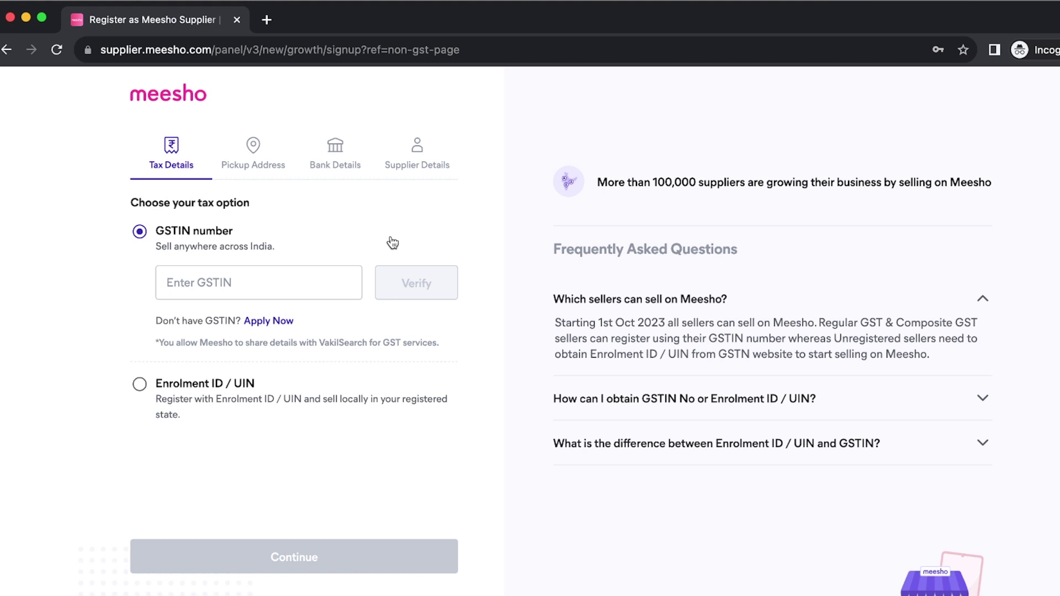
{"action": "left_click", "coordinate": [213, 282]}
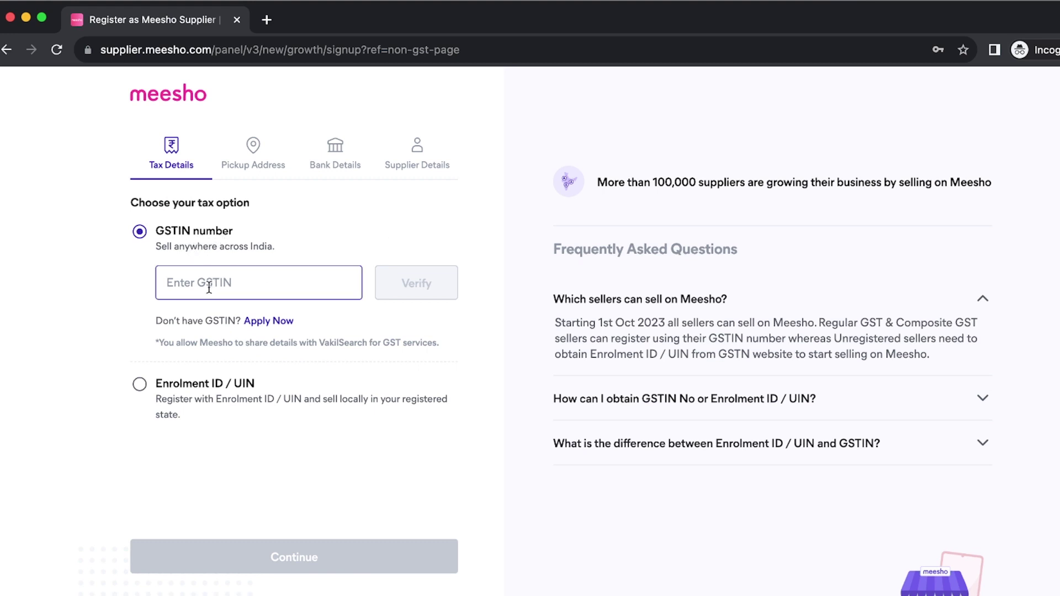
{"action": "left_click", "coordinate": [121, 319]}
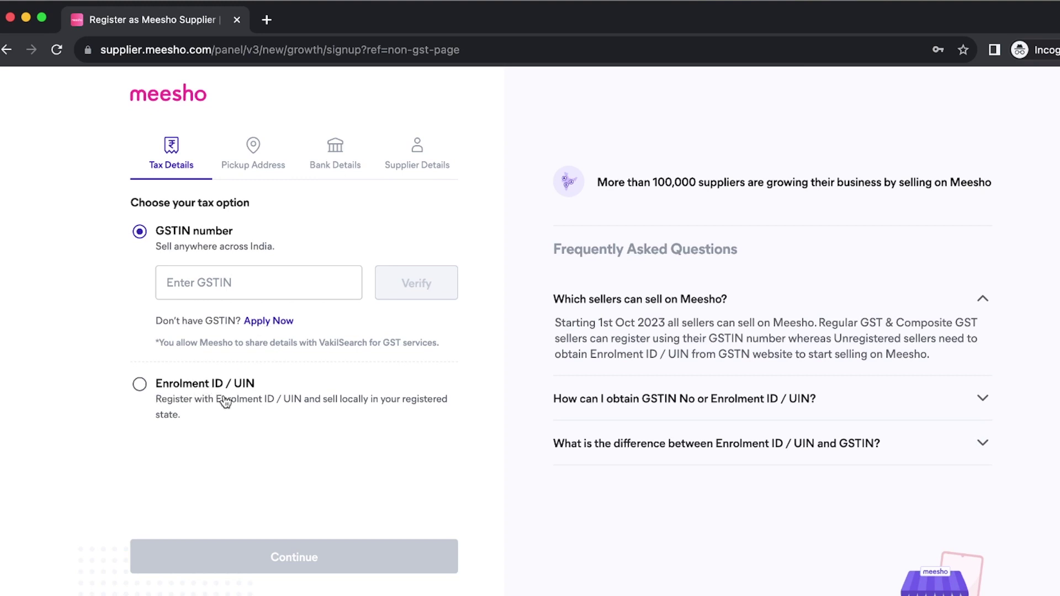
- Choose Enrolment ID / UIN, fill a saved enrolment ID and verify it
{"action": "left_click", "coordinate": [140, 385]}
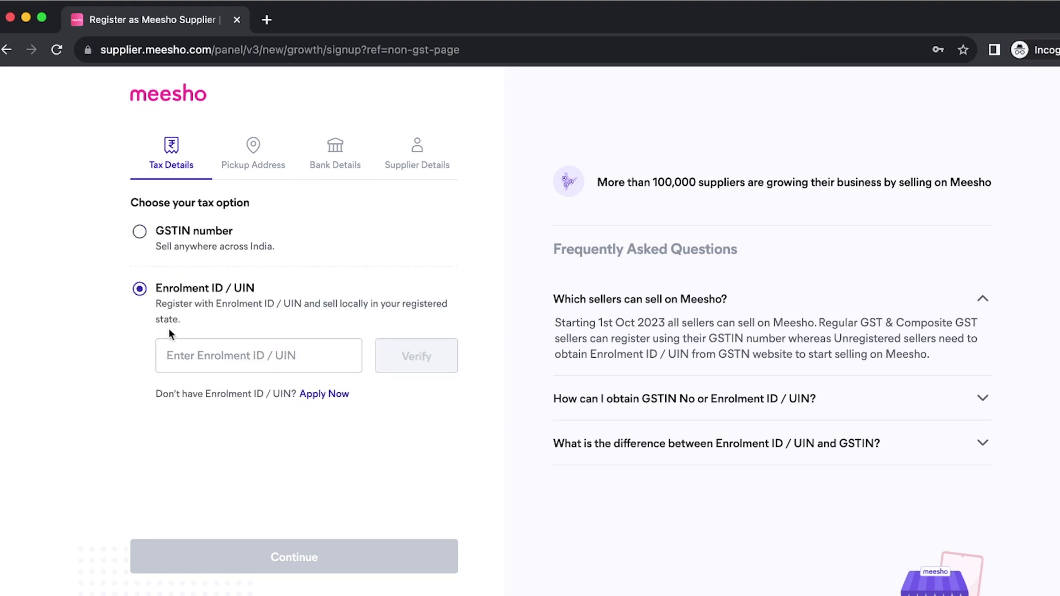
{"action": "left_click", "coordinate": [199, 351]}
{"action": "left_click", "coordinate": [162, 431]}
{"action": "left_click", "coordinate": [210, 359]}
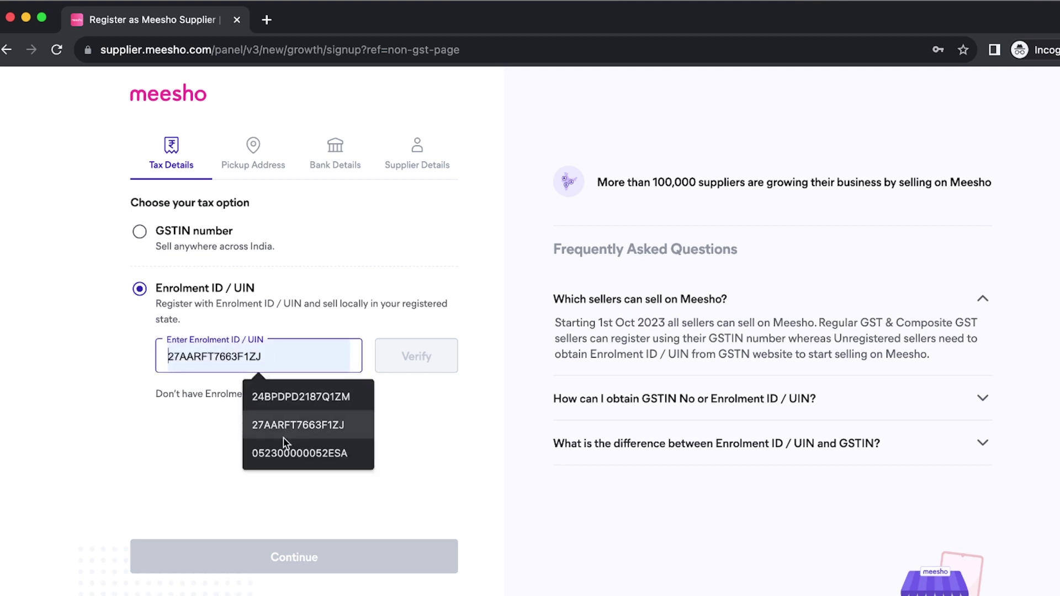
{"action": "left_click", "coordinate": [280, 462]}
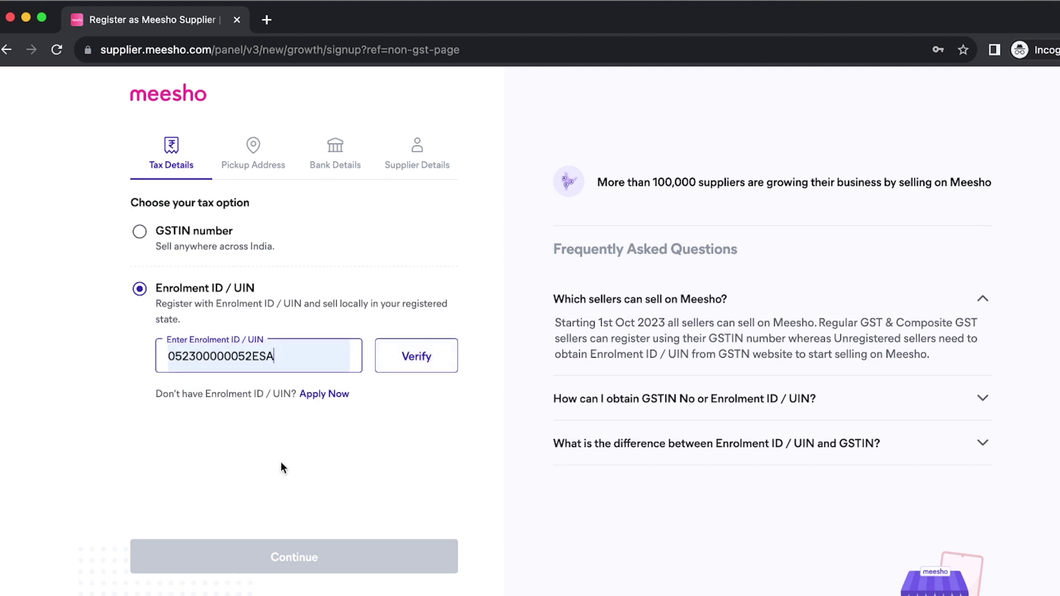
{"action": "left_click", "coordinate": [421, 363]}
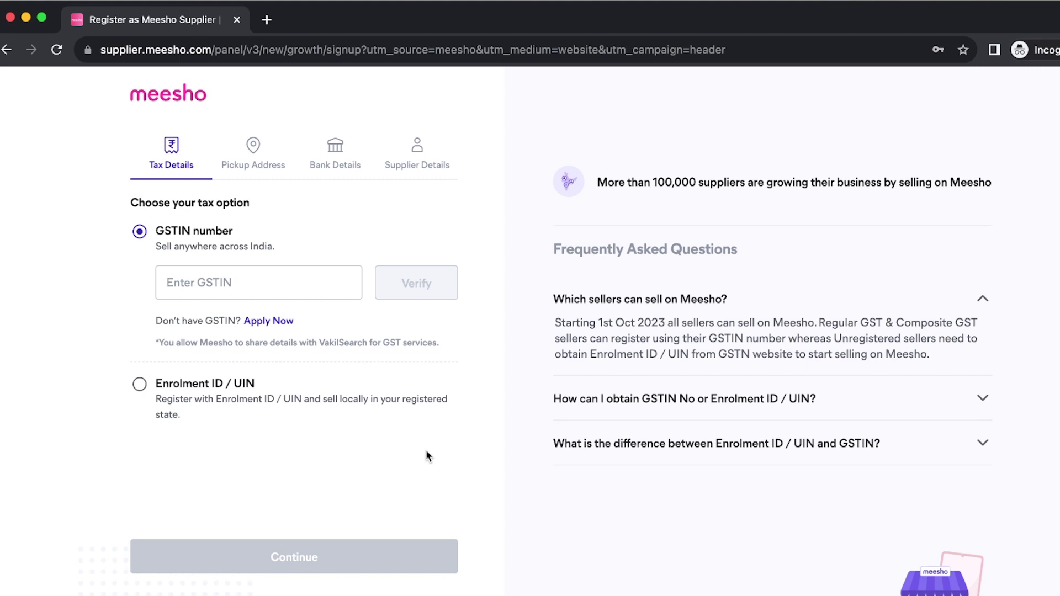
- Reselect the GSTIN number option and enter the business GSTIN
{"action": "left_click", "coordinate": [143, 388]}
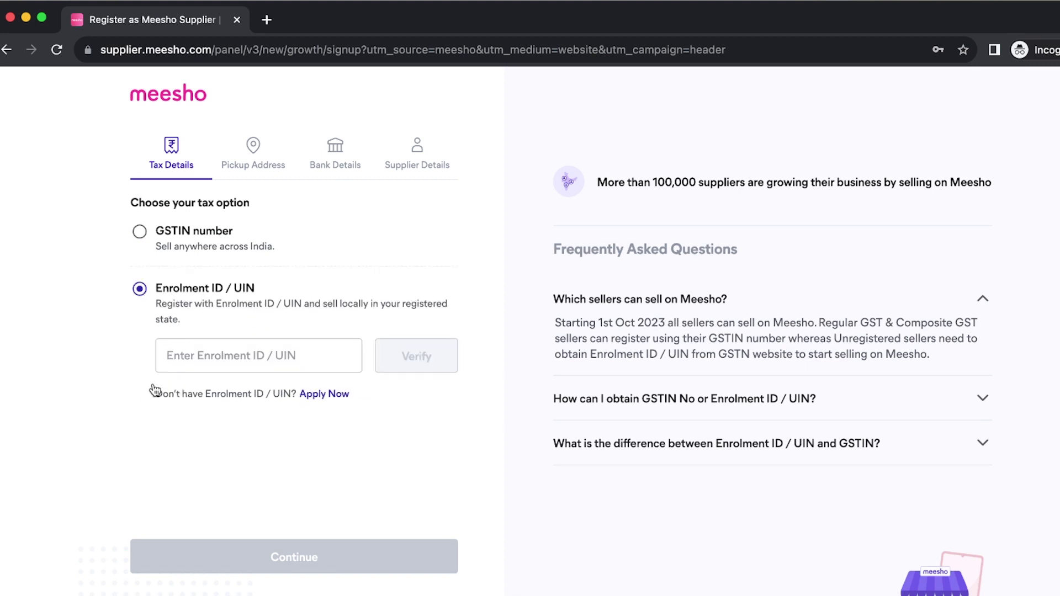
{"action": "left_click", "coordinate": [140, 233]}
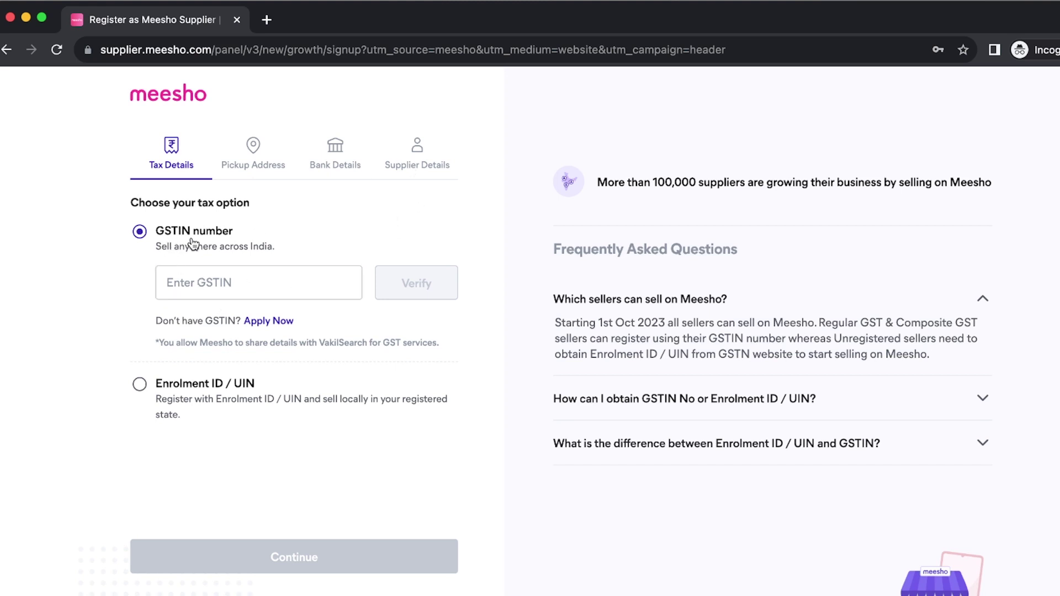
{"action": "left_click", "coordinate": [194, 282]}
{"action": "left_click", "coordinate": [338, 239]}
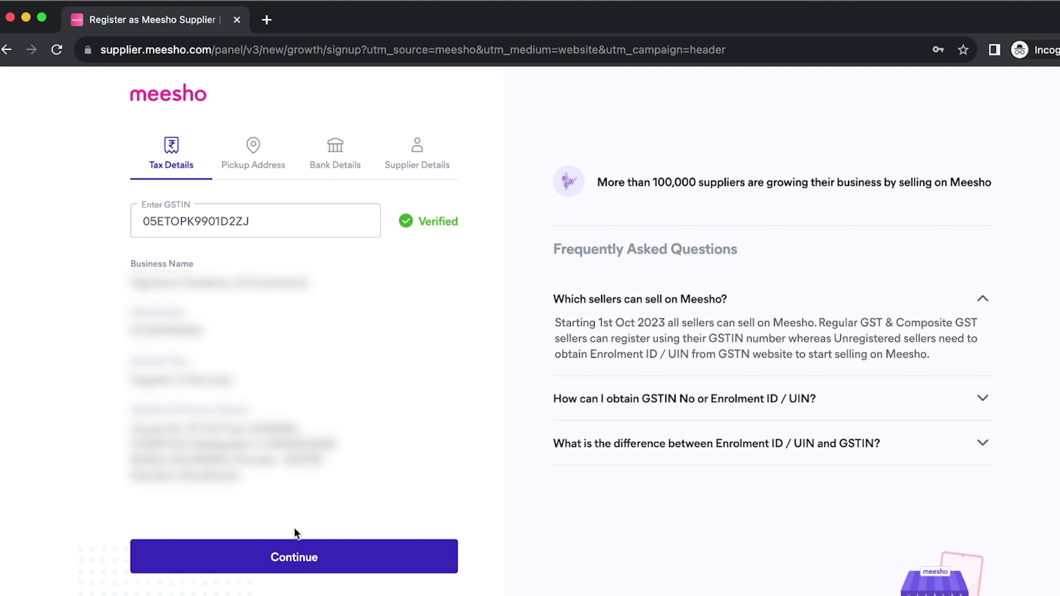
- On the Pickup Address step, fill pincode and city from a saved address
{"action": "left_click", "coordinate": [291, 564]}
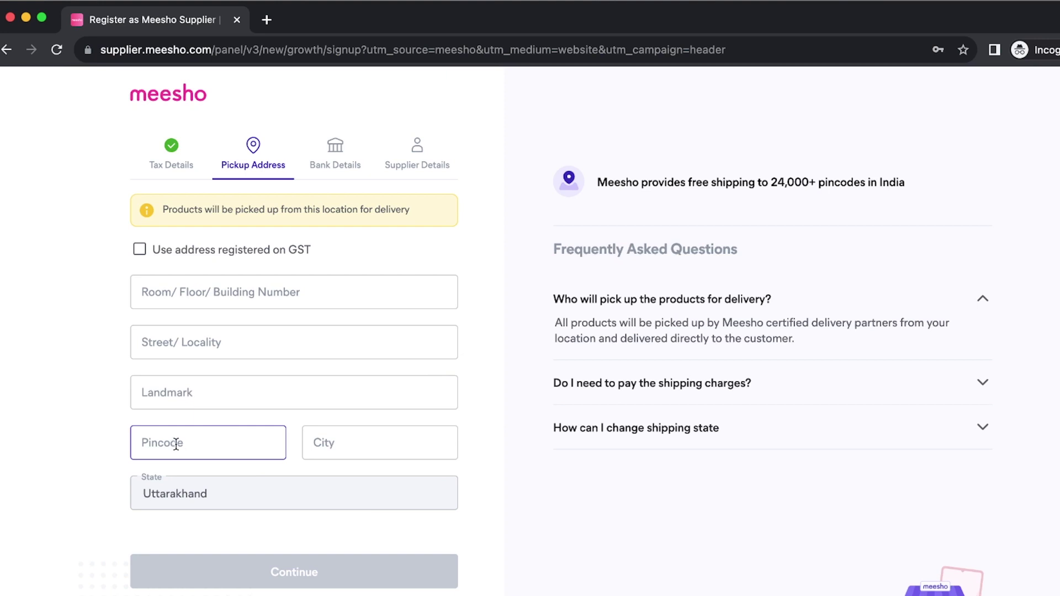
{"action": "left_click", "coordinate": [174, 443]}
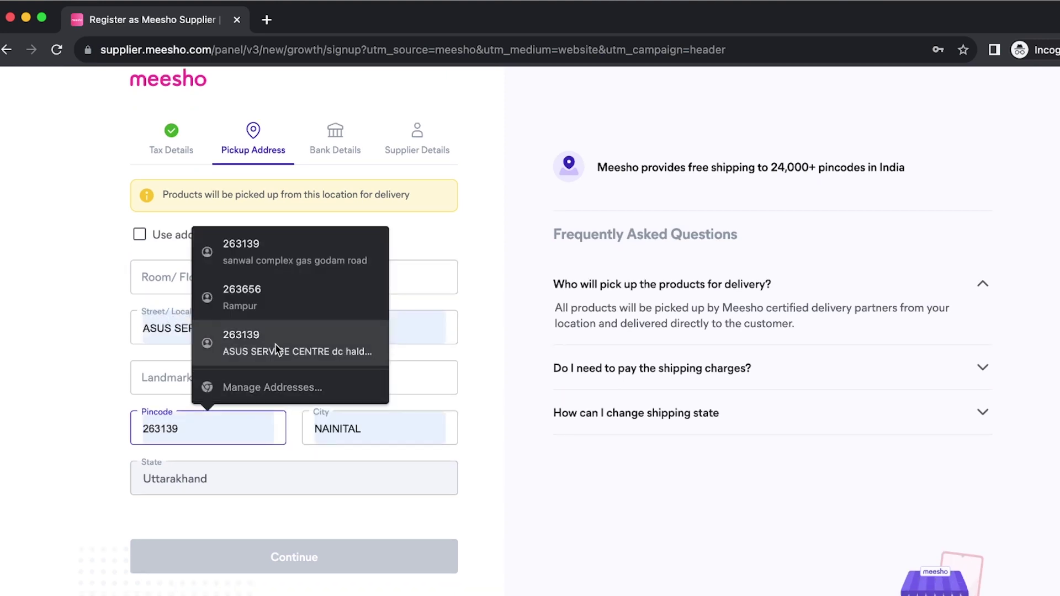
{"action": "left_click", "coordinate": [274, 258]}
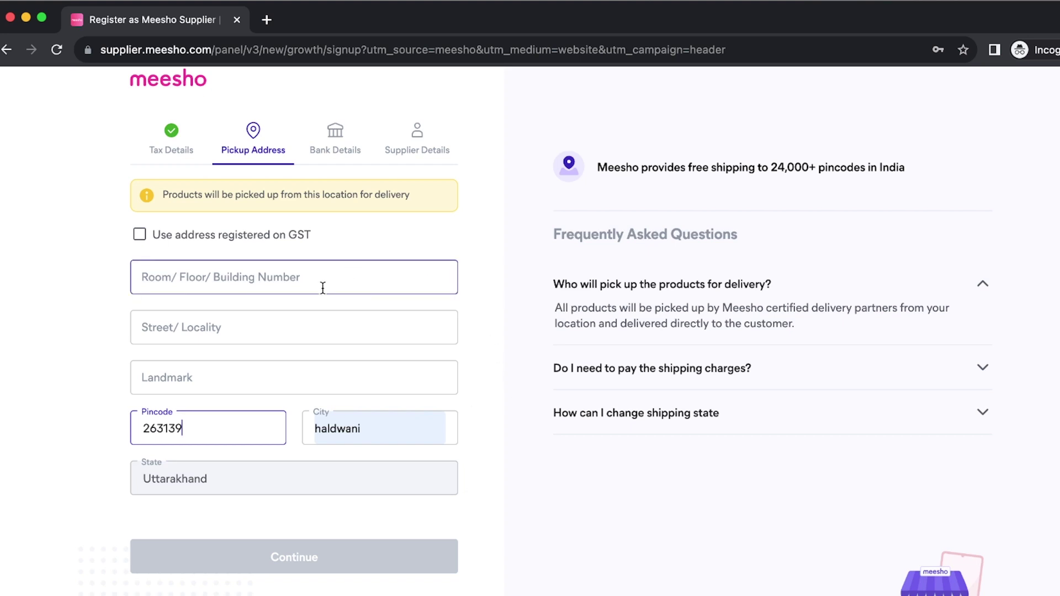
- Use the GST-registered address for pickup and submit the step
{"action": "left_click", "coordinate": [141, 235]}
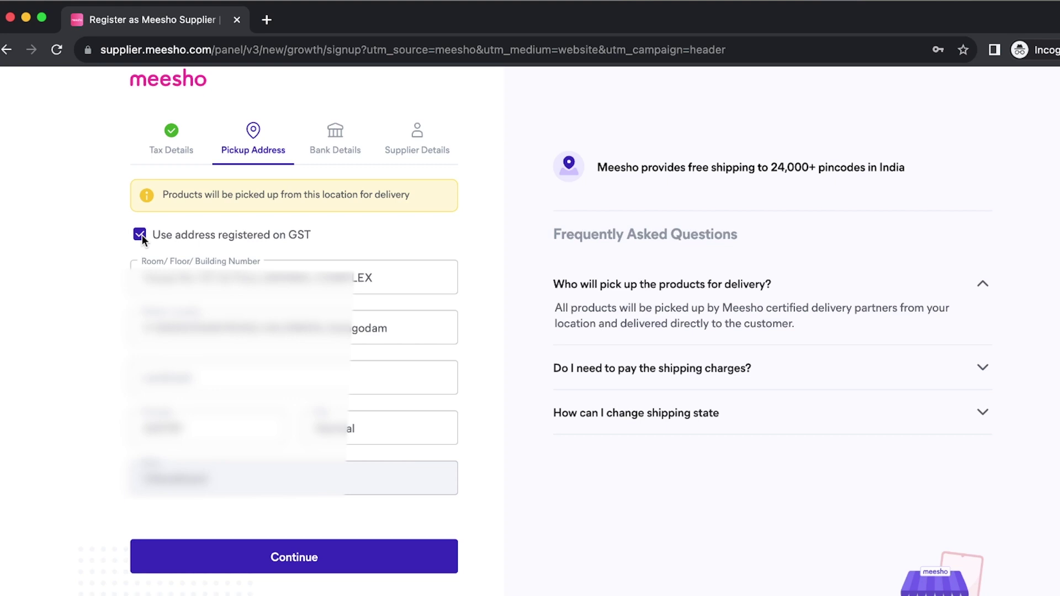
{"action": "left_click", "coordinate": [142, 234]}
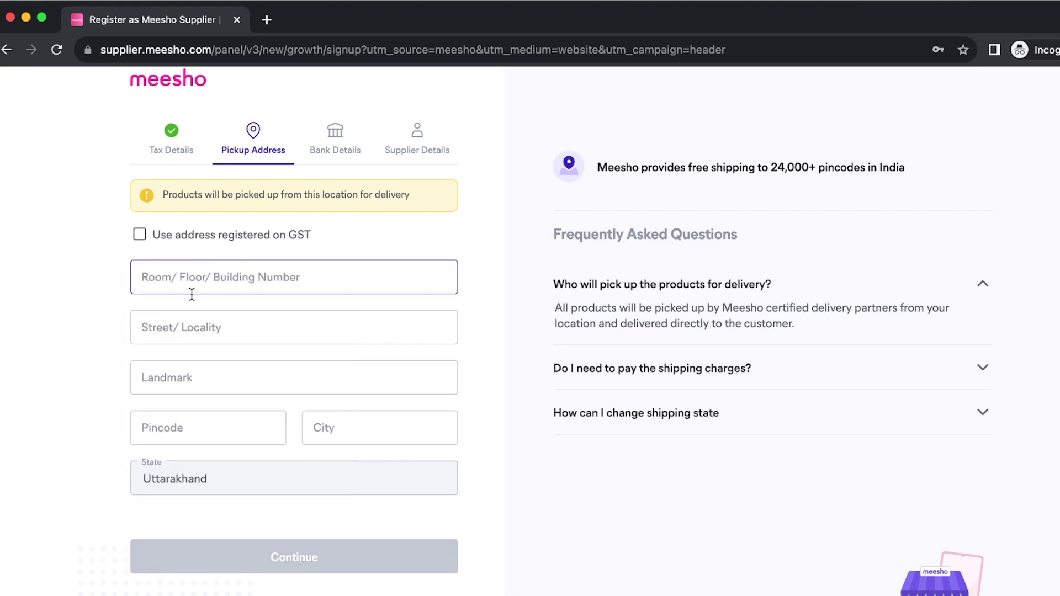
{"action": "left_click", "coordinate": [140, 237]}
{"action": "left_click", "coordinate": [136, 240]}
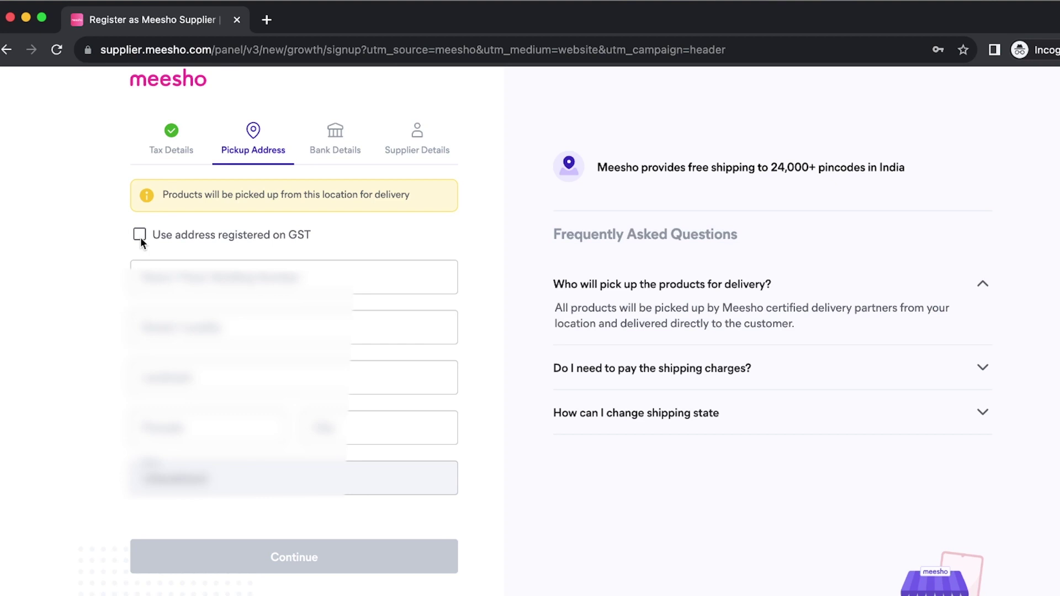
{"action": "left_click", "coordinate": [140, 236]}
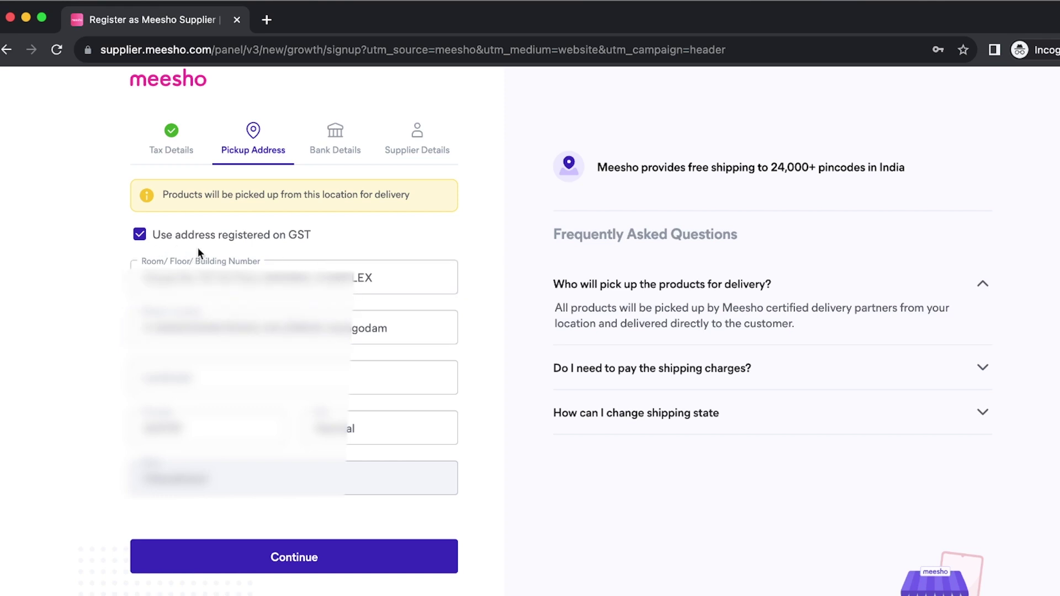
{"action": "left_click", "coordinate": [290, 567]}
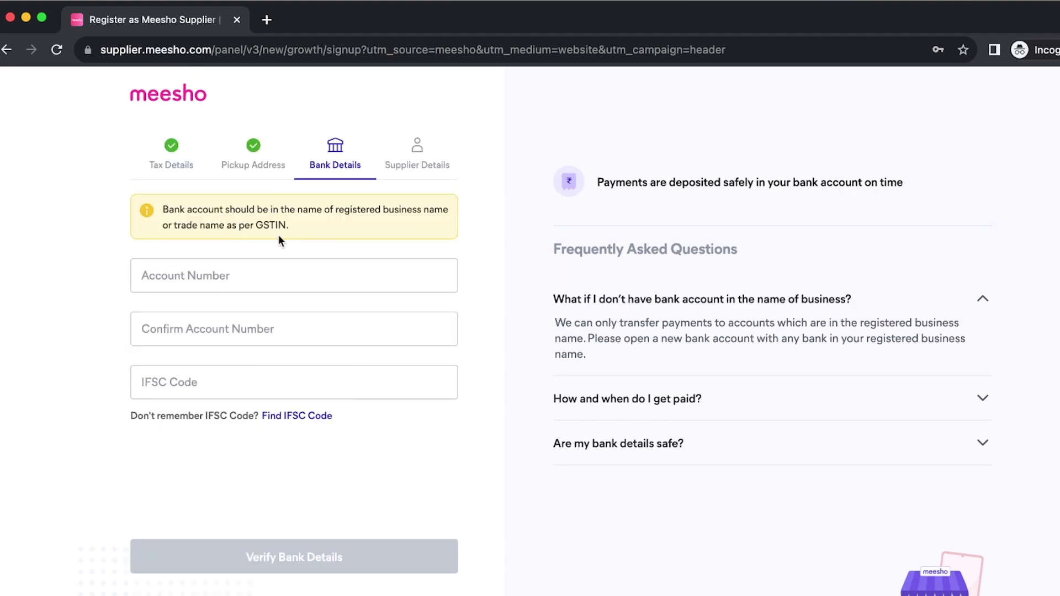
- Enter and confirm the account number and IFSC code, verify them, and continue
{"action": "mouse_move", "coordinate": [162, 210]}
{"action": "left_mouse_down"}
{"action": "mouse_move", "coordinate": [297, 210]}
{"action": "mouse_move", "coordinate": [276, 226]}
{"action": "mouse_move", "coordinate": [161, 209]}
{"action": "left_mouse_up"}
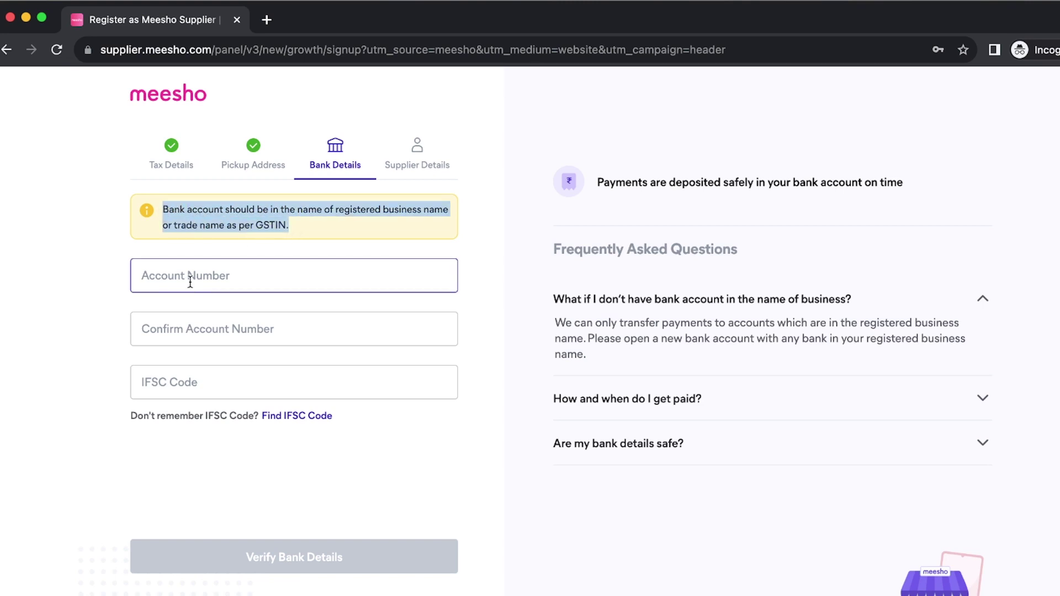
{"action": "left_click", "coordinate": [190, 282]}
{"action": "left_click", "coordinate": [184, 328]}
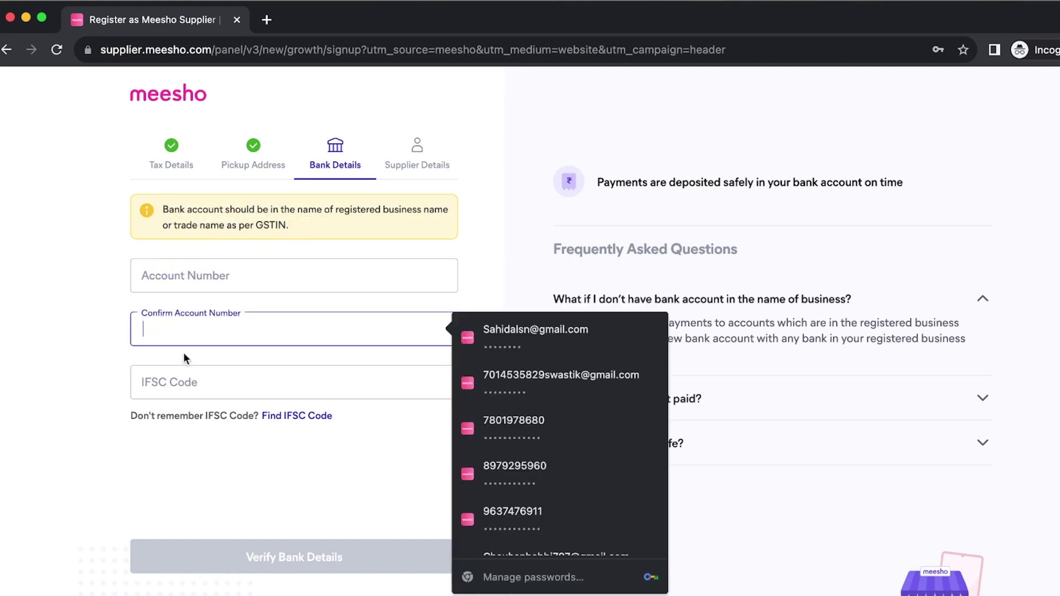
{"action": "left_click", "coordinate": [181, 394]}
{"action": "left_click", "coordinate": [147, 453]}
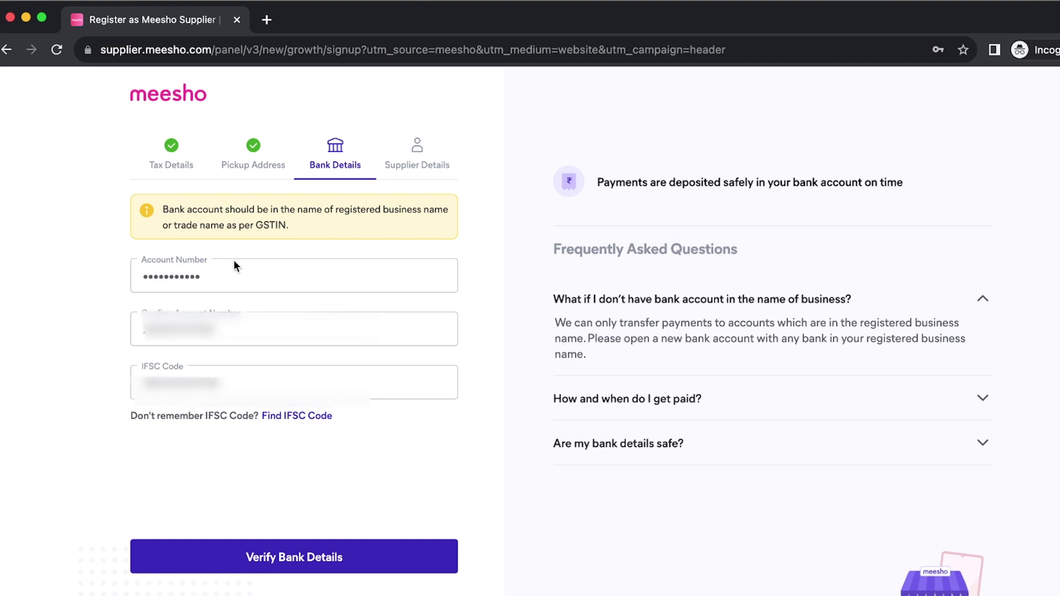
{"action": "left_click", "coordinate": [276, 567]}
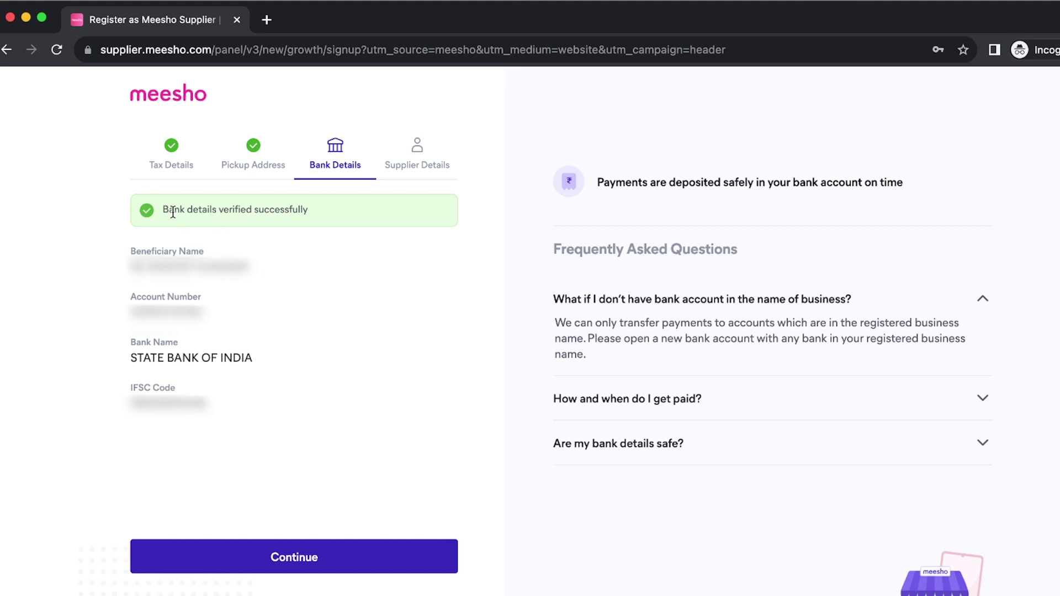
{"action": "left_click_drag", "start_coordinate": [163, 210], "coordinate": [321, 213]}
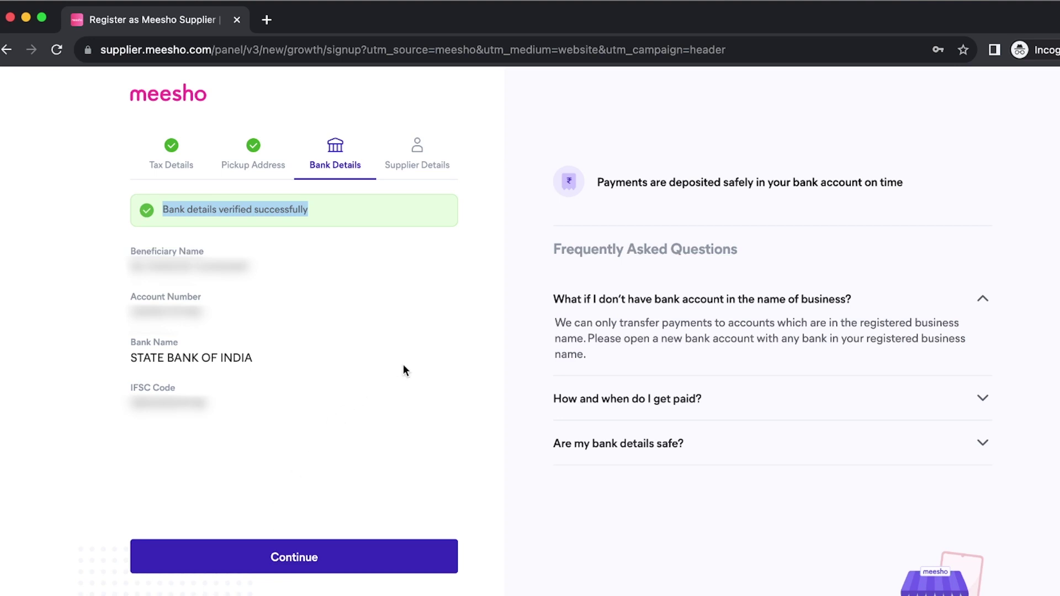
{"action": "left_click", "coordinate": [287, 562]}
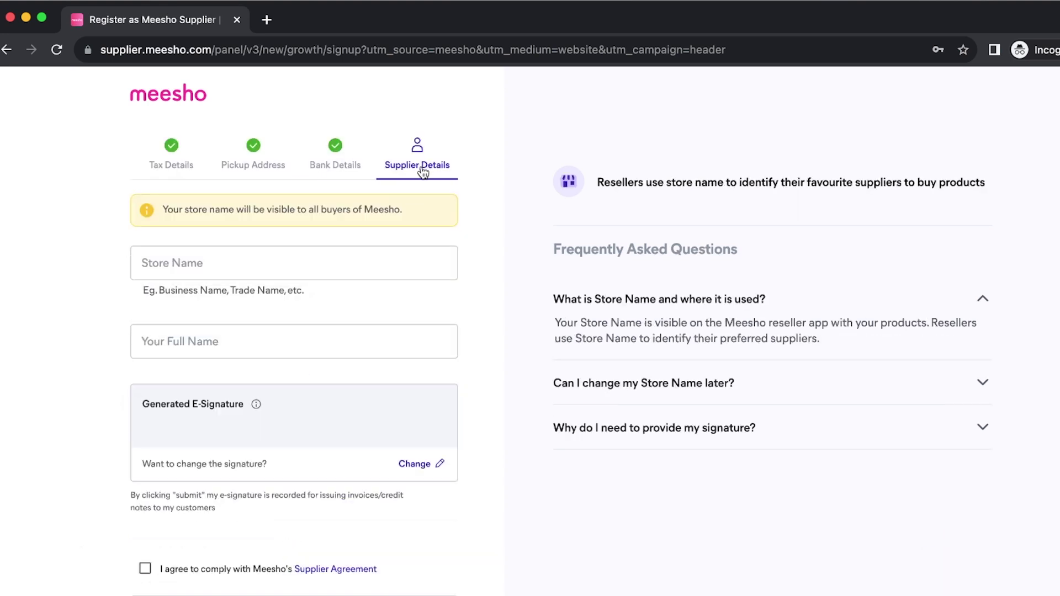
- Enter store name 'RISHI STORE' and the owner's full name, then accept the Supplier Agreement
{"action": "scroll", "coordinate": [479, 272], "scroll_direction": "down", "scroll_amount": 2}
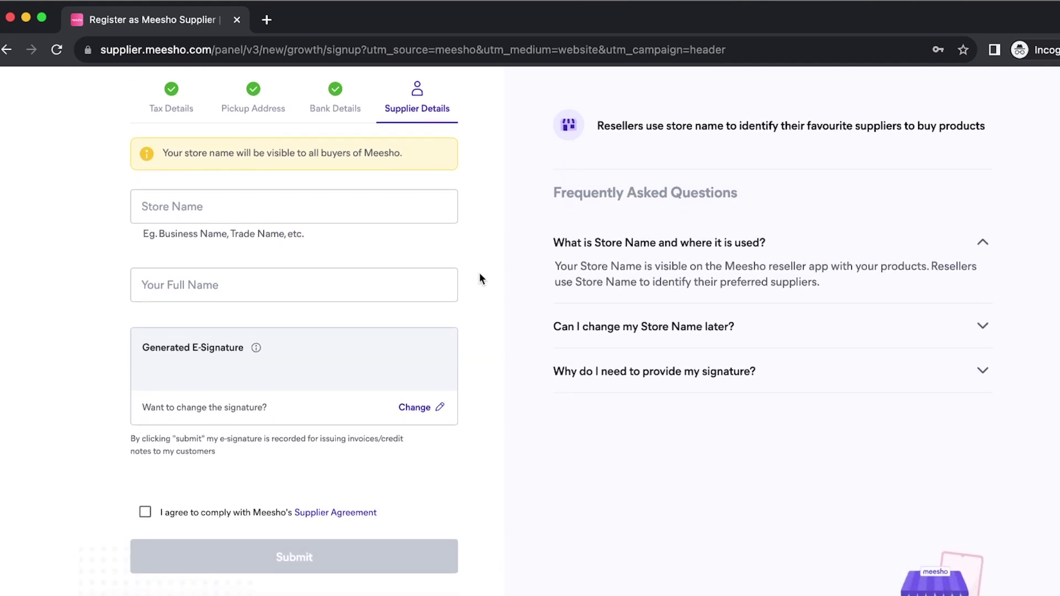
{"action": "left_click", "coordinate": [220, 202]}
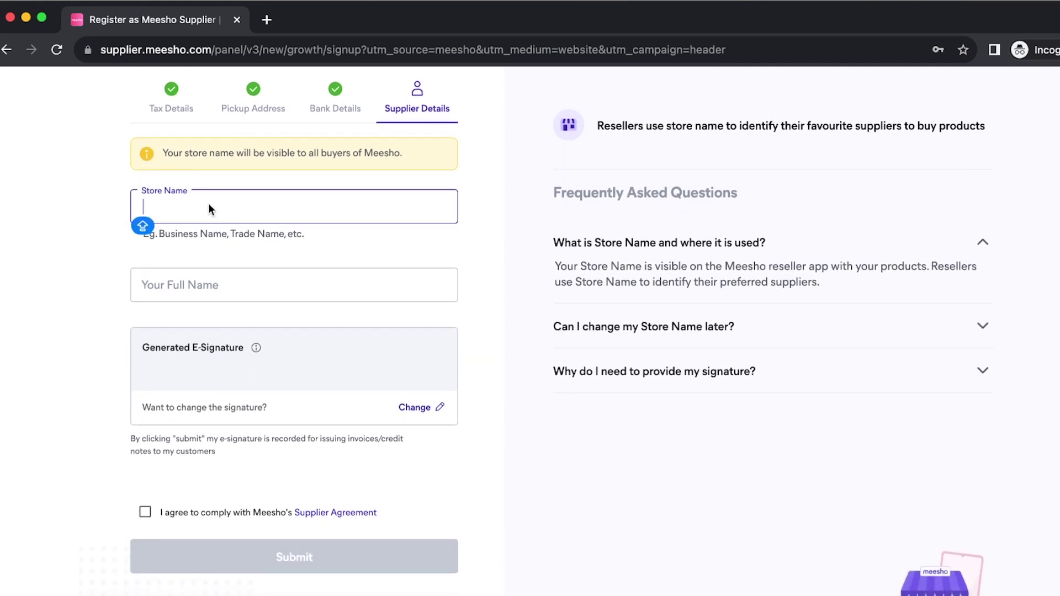
{"action": "left_click", "coordinate": [480, 248]}
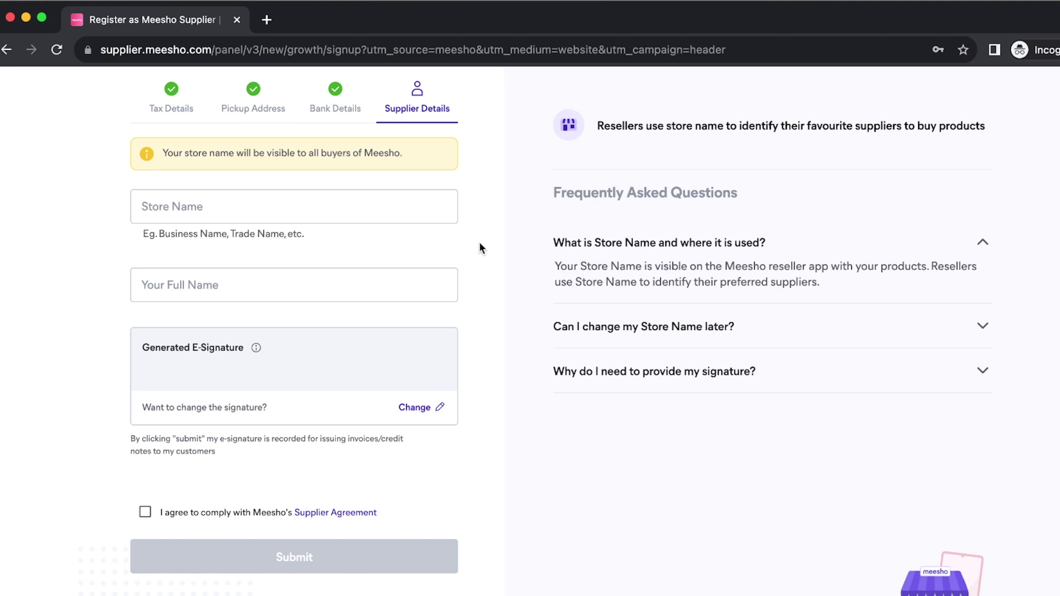
{"action": "left_click", "coordinate": [310, 208]}
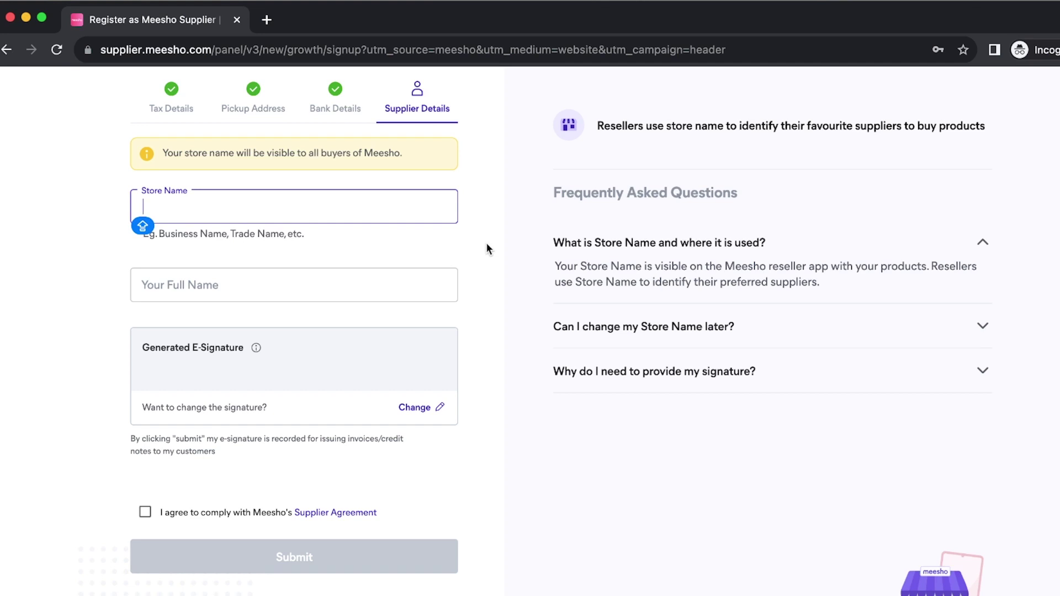
{"action": "type", "text": "RISH"}
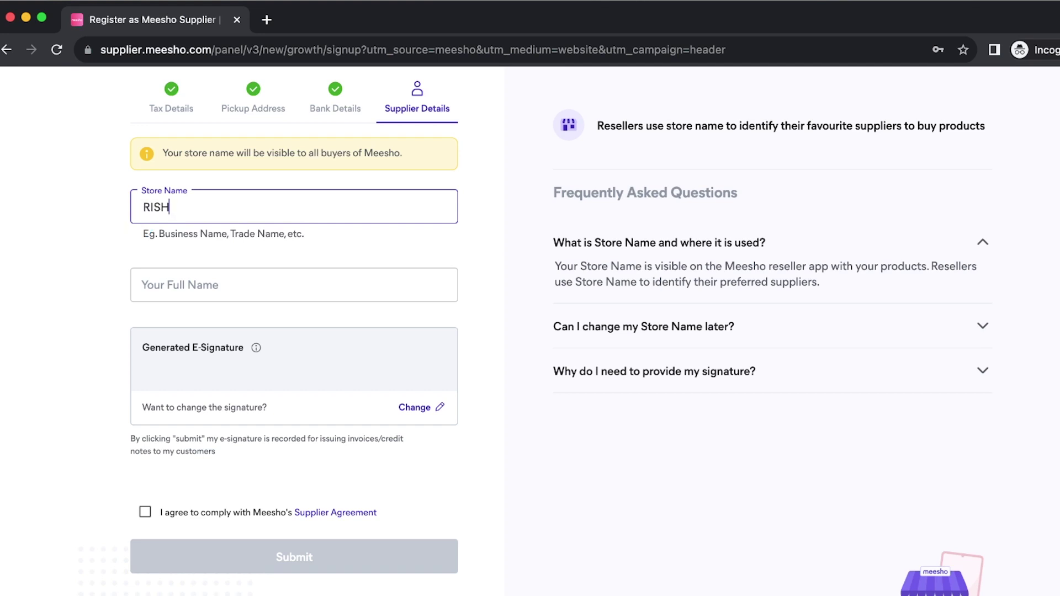
{"action": "type", "text": "I STORE"}
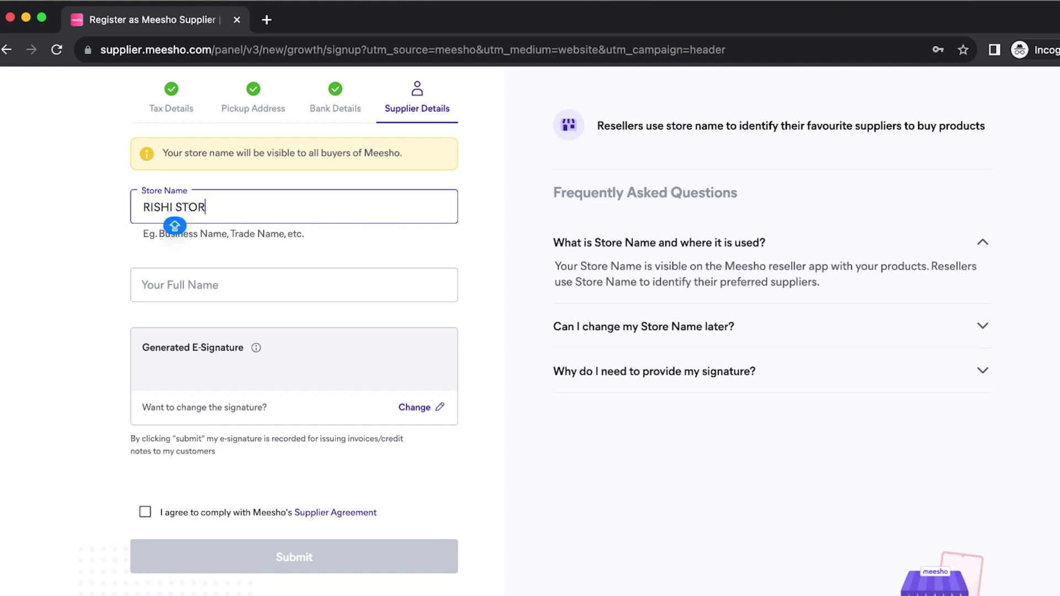
{"action": "left_click", "coordinate": [331, 283]}
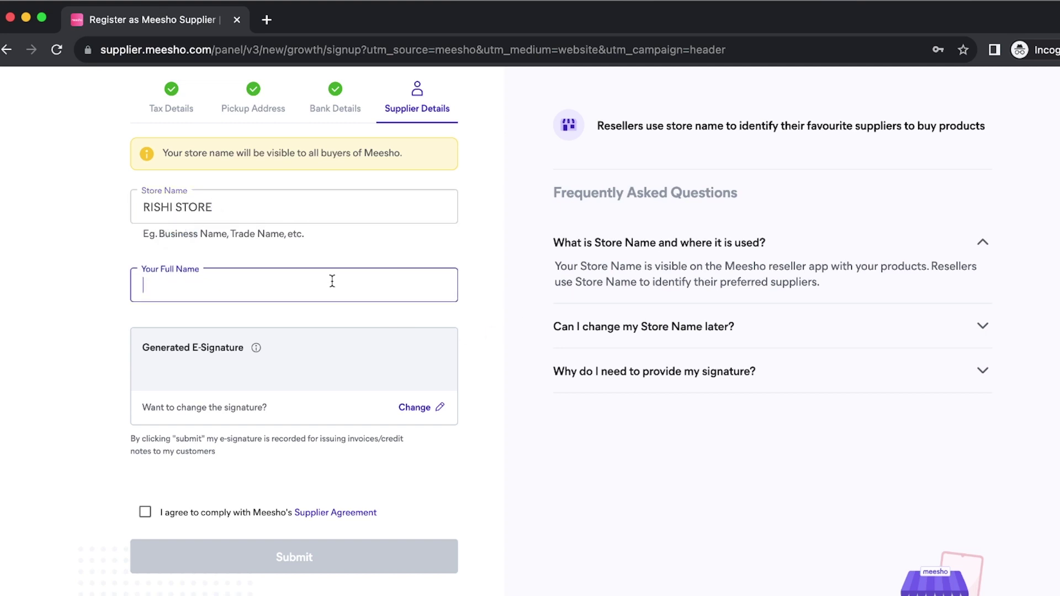
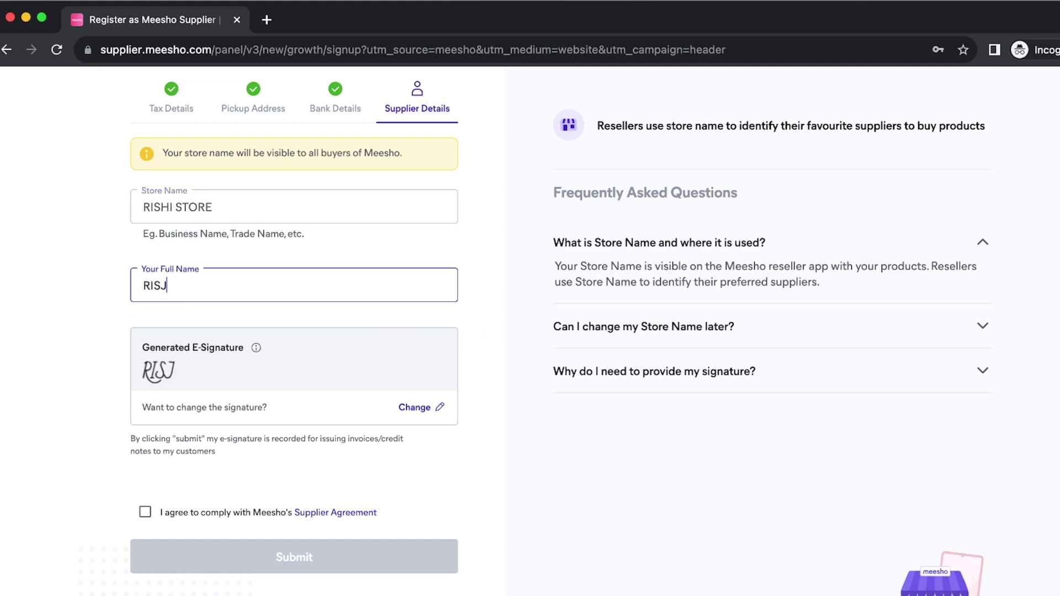
{"action": "left_click", "coordinate": [474, 317]}
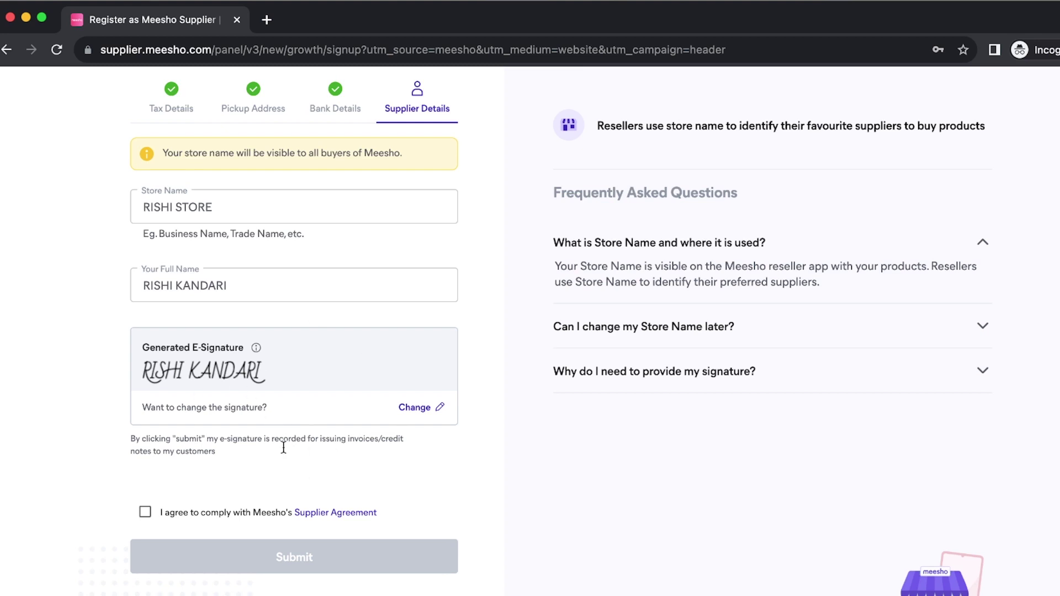
{"action": "left_click", "coordinate": [145, 511]}
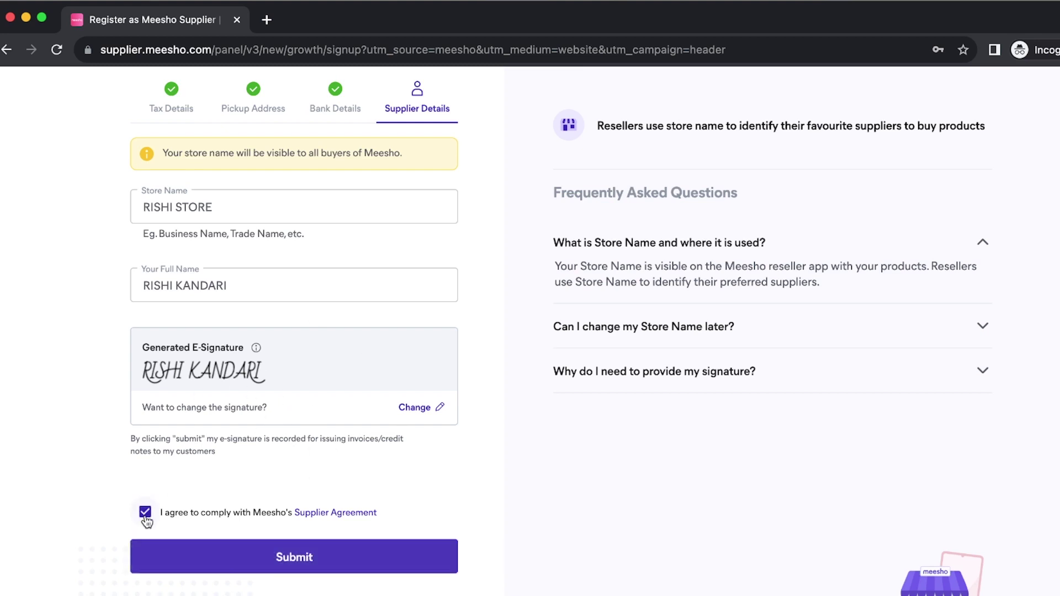
- After the duplicate-name error, append '01' to make the store RISHI STORE 01, and resubmit
{"action": "left_click", "coordinate": [289, 570]}
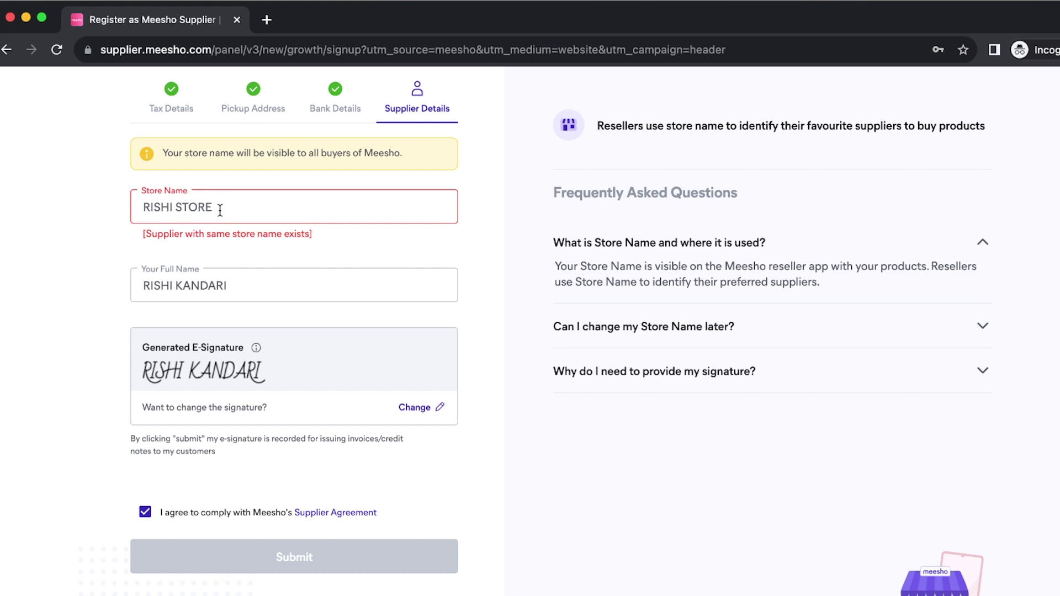
{"action": "left_click", "coordinate": [220, 209]}
{"action": "type", "text": "01"}
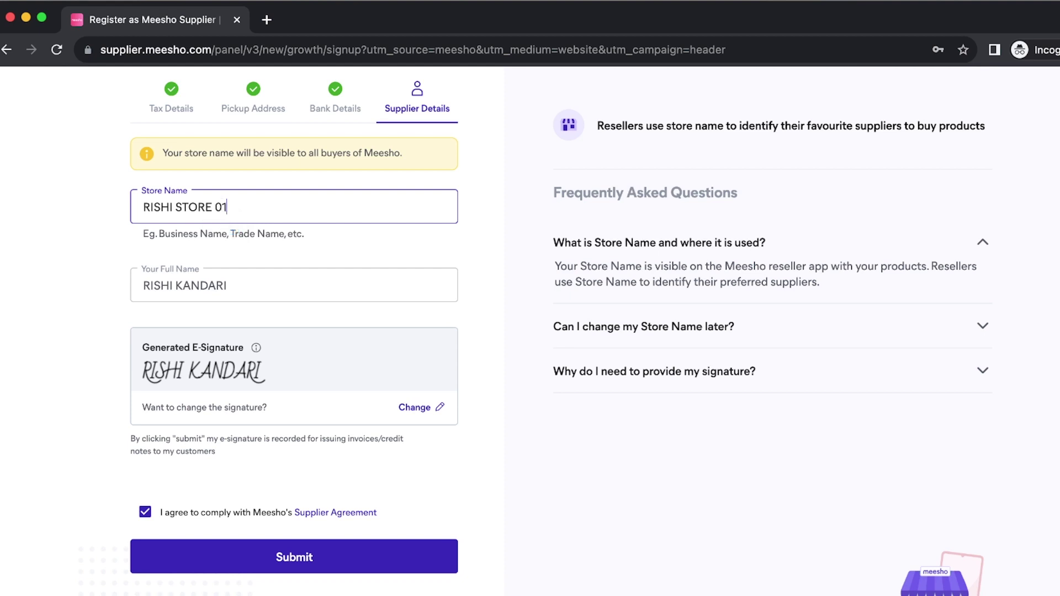
{"action": "left_click", "coordinate": [484, 320]}
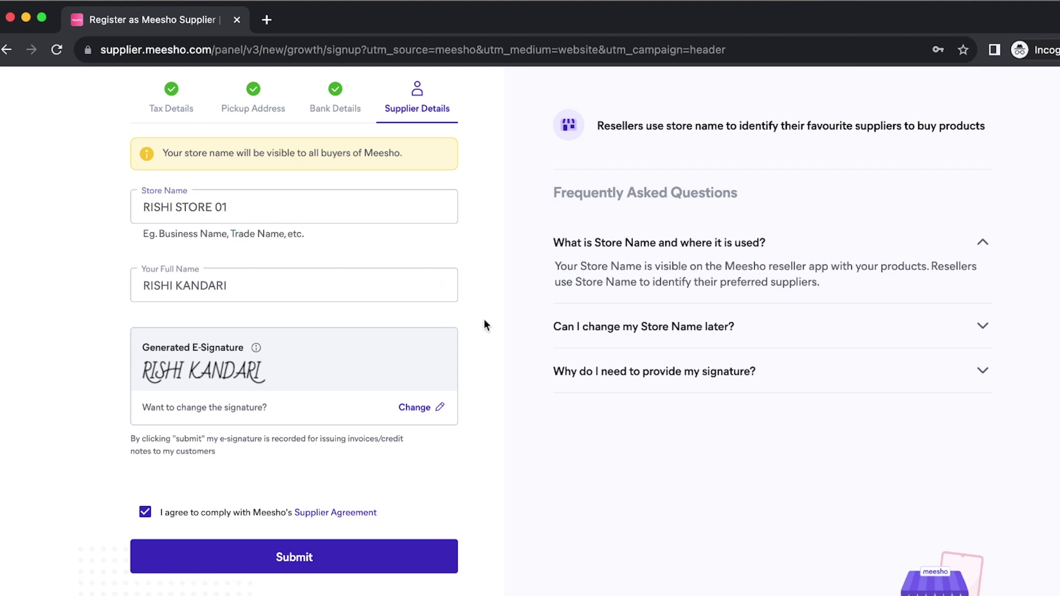
{"action": "left_click", "coordinate": [295, 560]}
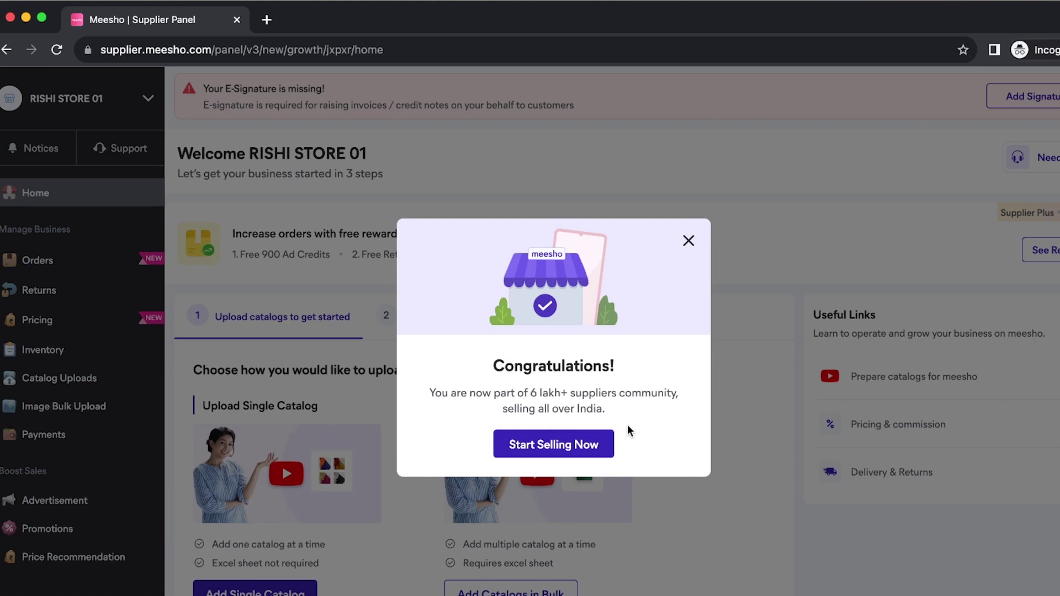
- Close the Congratulations popup, scroll the RISHI STORE 01 dashboard, and play the Meesho help playlist
{"action": "left_click", "coordinate": [688, 241]}
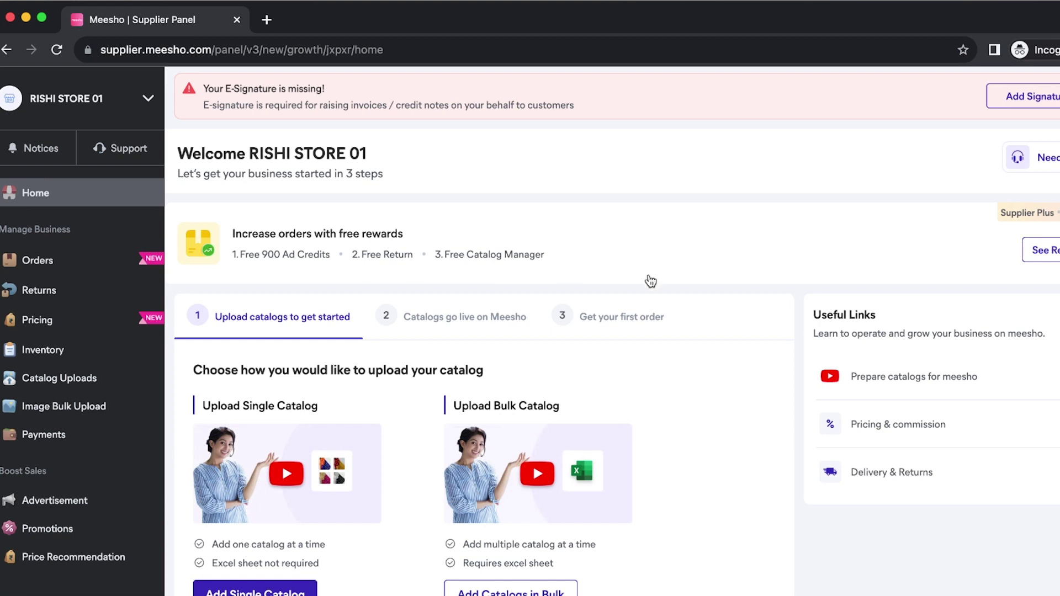
{"action": "scroll", "coordinate": [752, 536], "scroll_direction": "down", "scroll_amount": 3}
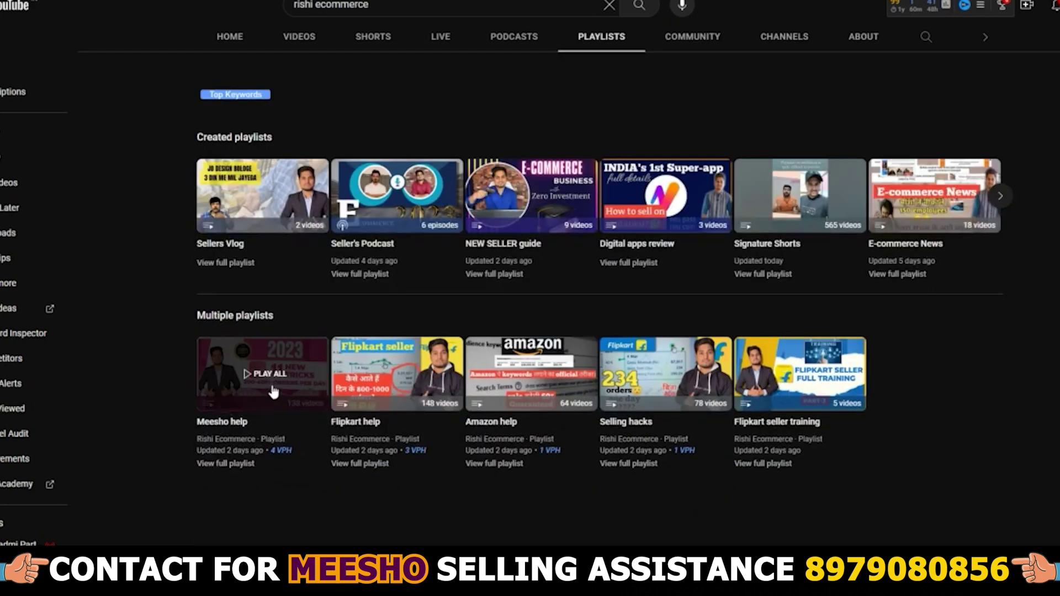
{"action": "left_click", "coordinate": [274, 392]}
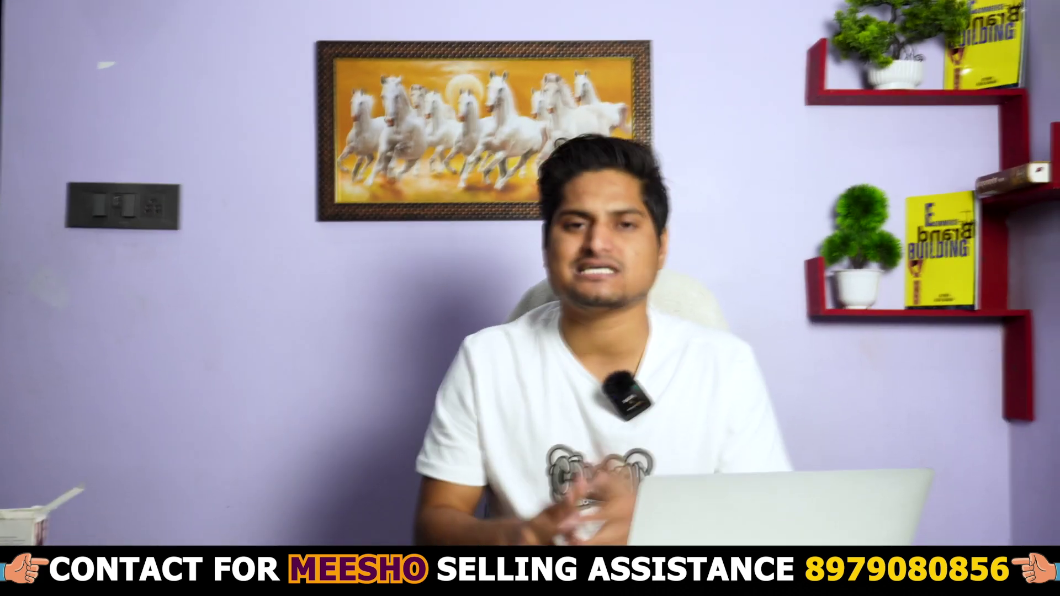